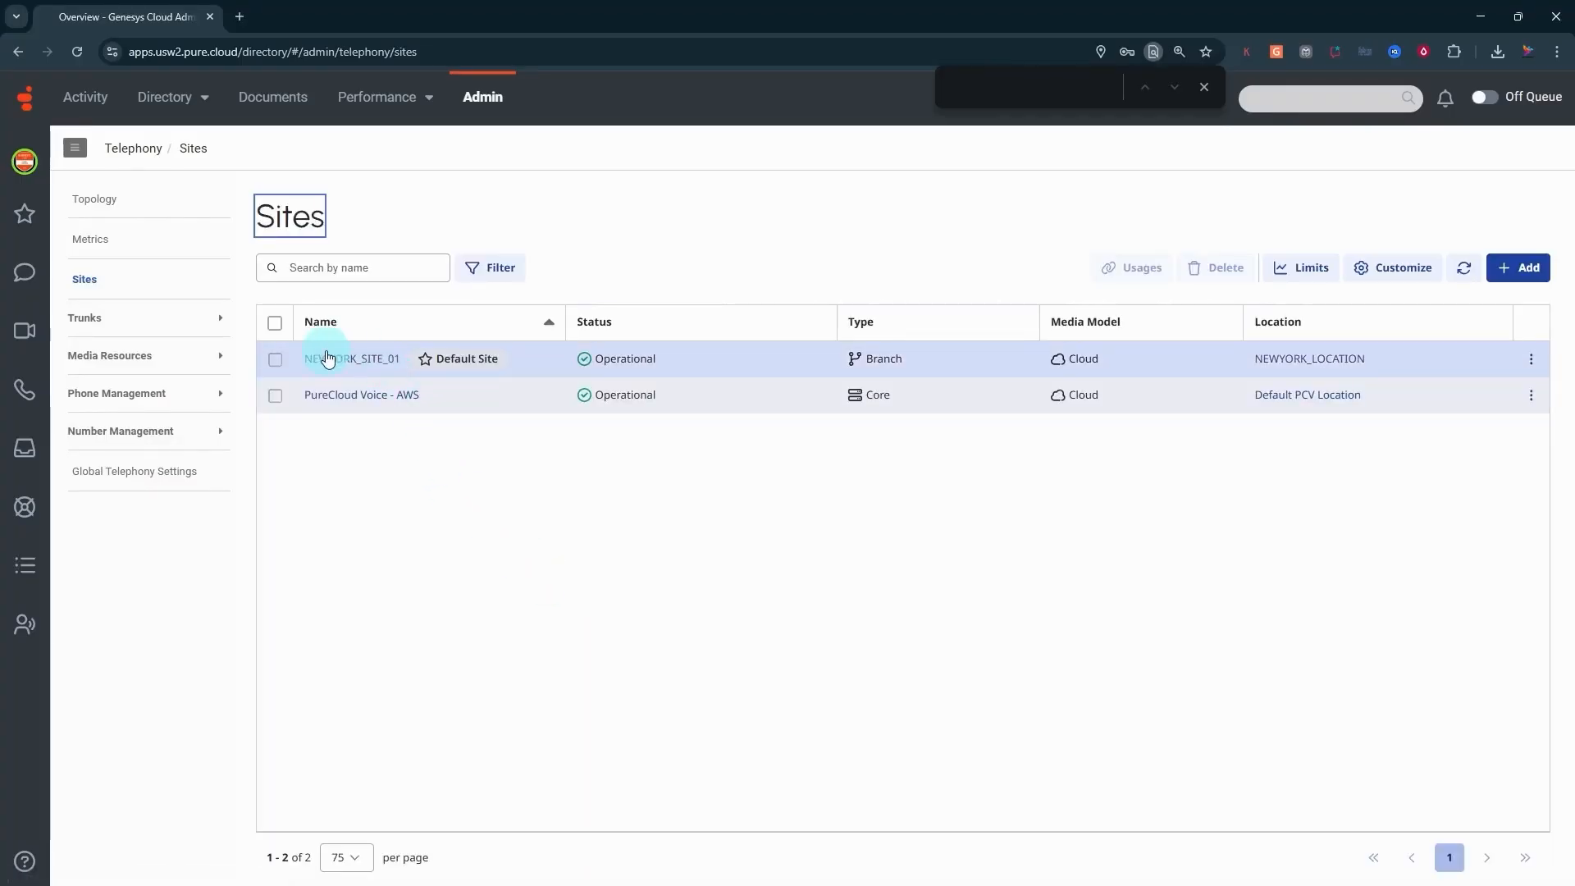
Open the NEWYORK_SITE_01 site and display its outbound routes.
left_click(362, 365)
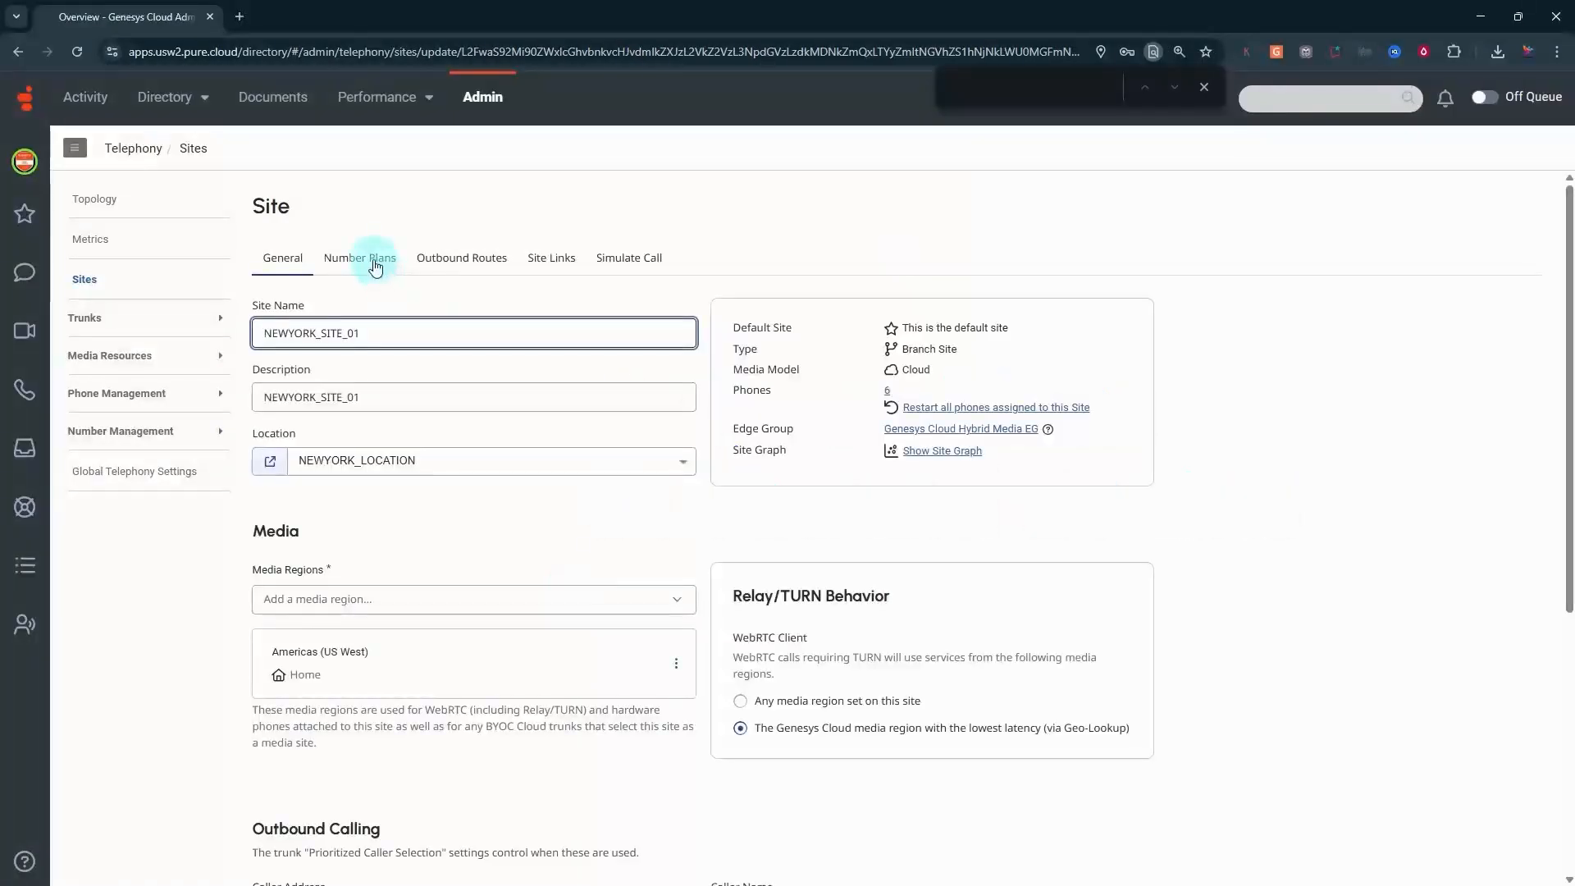
left_click(375, 263)
left_click(471, 261)
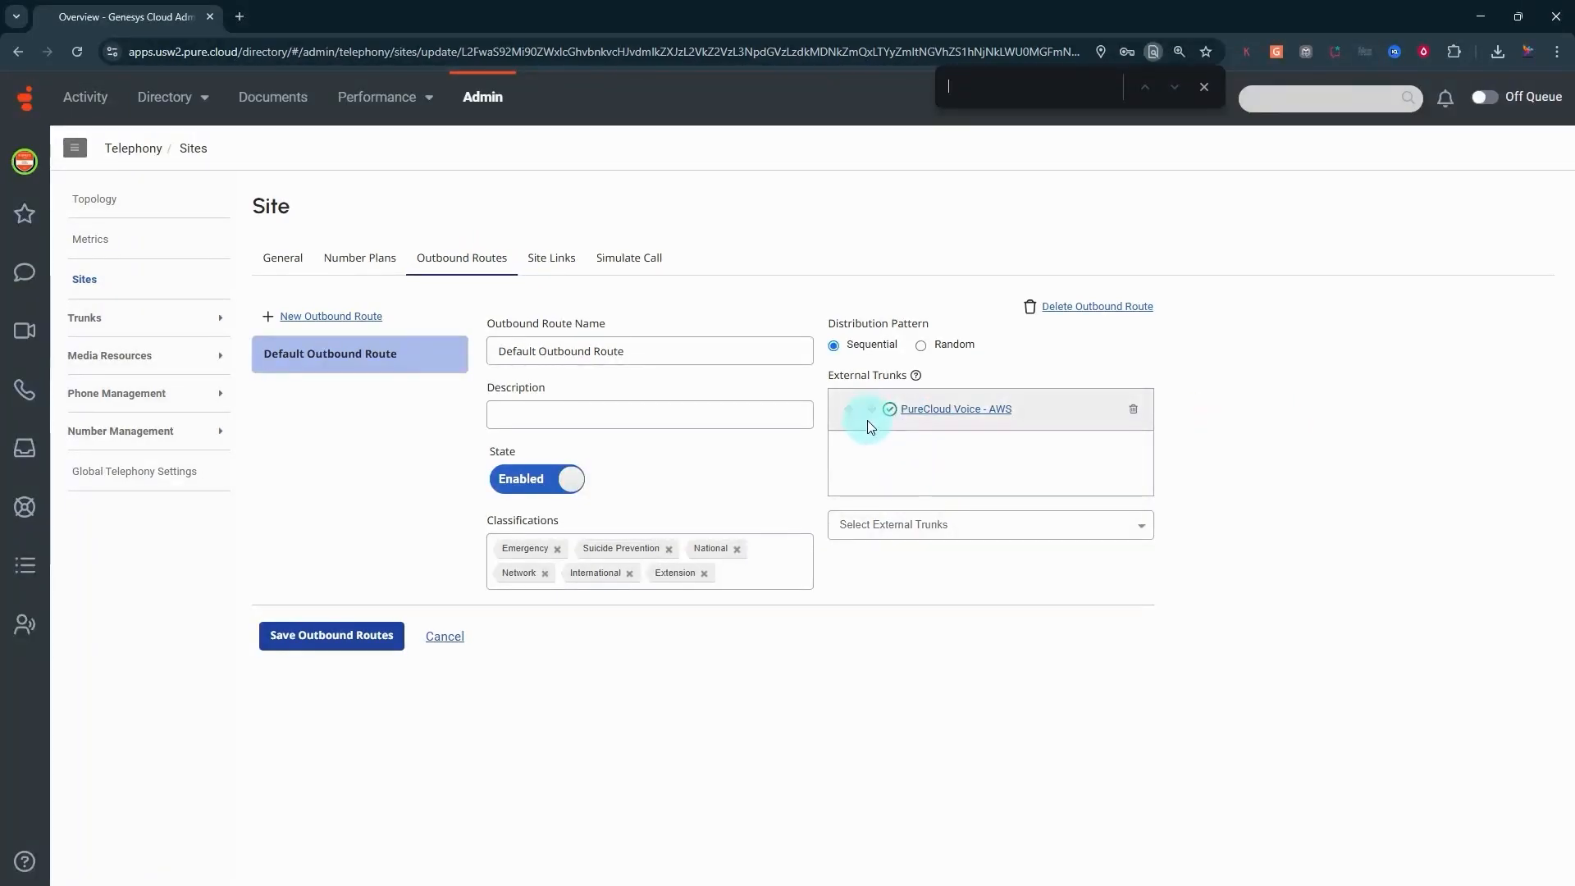
Add A_AUDIOCODES_TRUNK to the default outbound route's external trunks and remove it again.
left_click(949, 521)
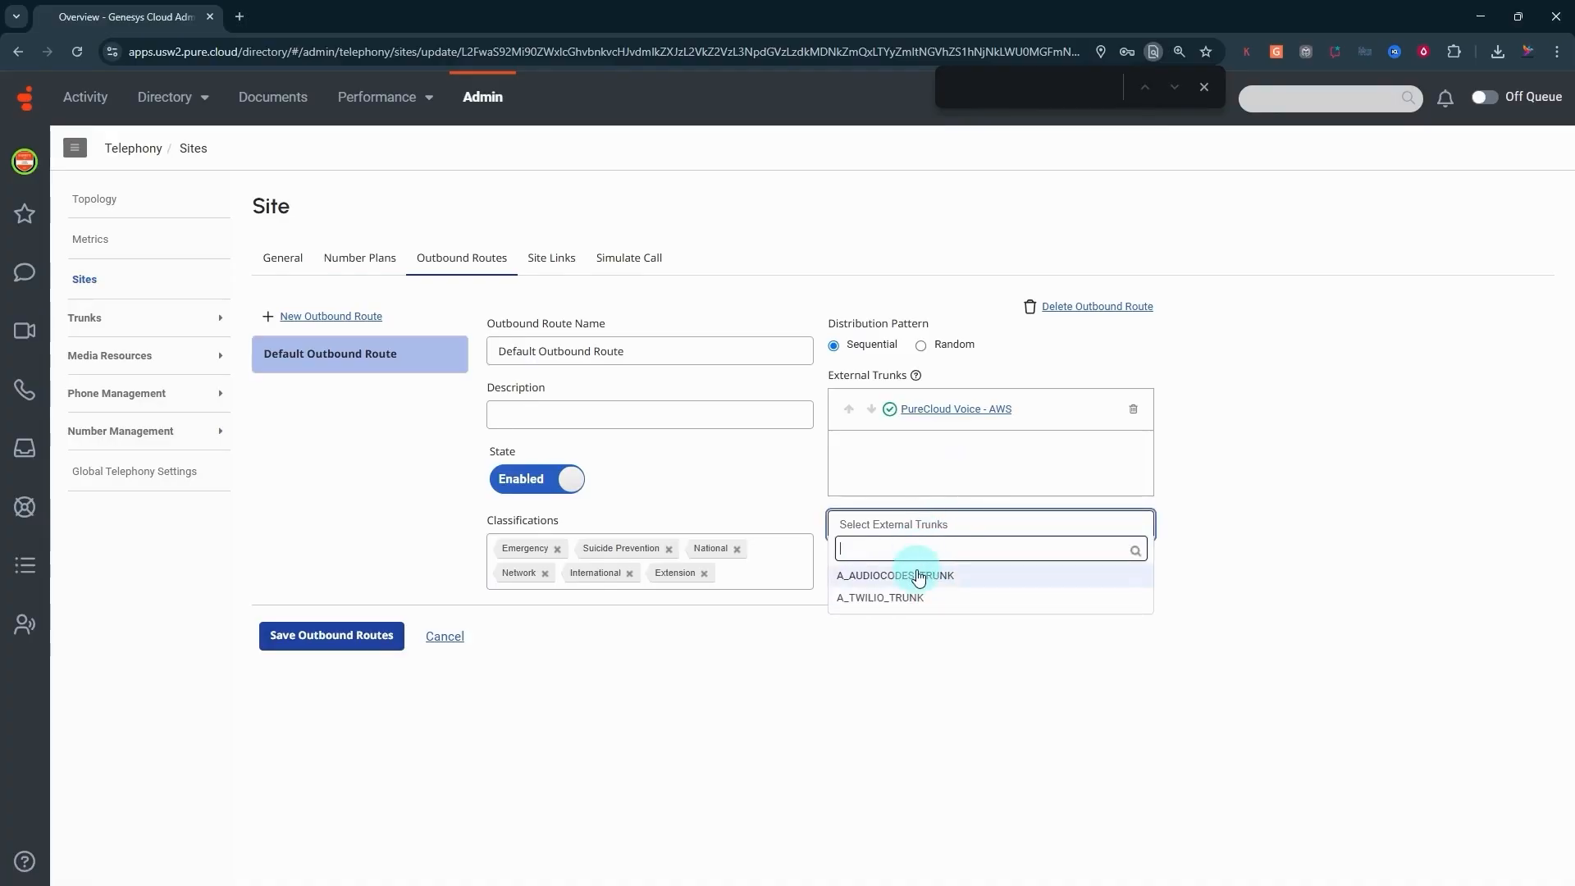
left_click(919, 578)
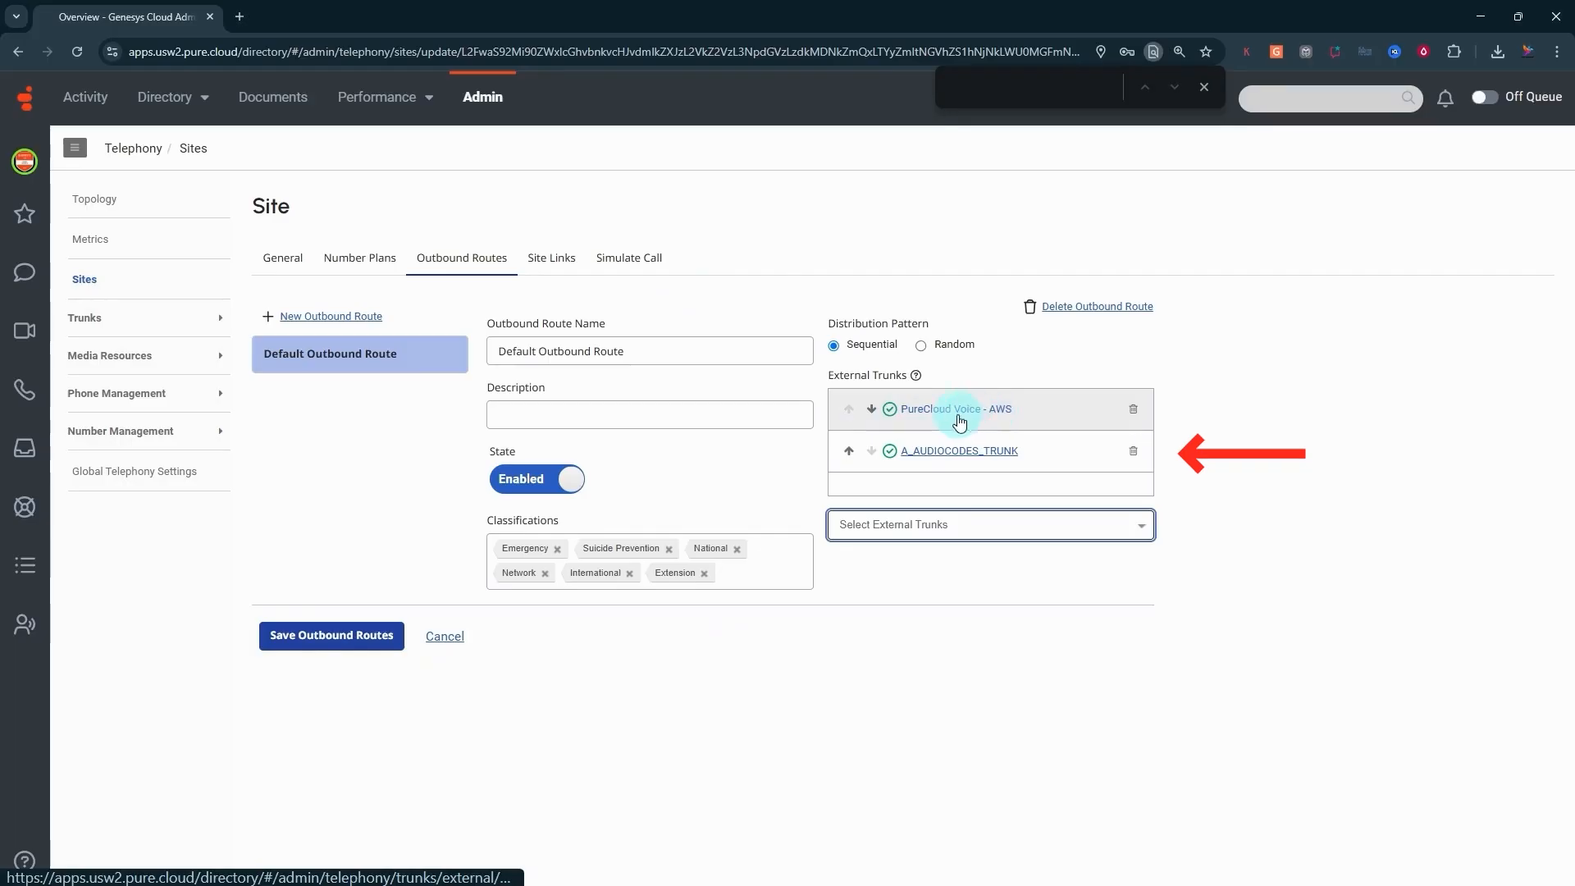
left_click(1133, 452)
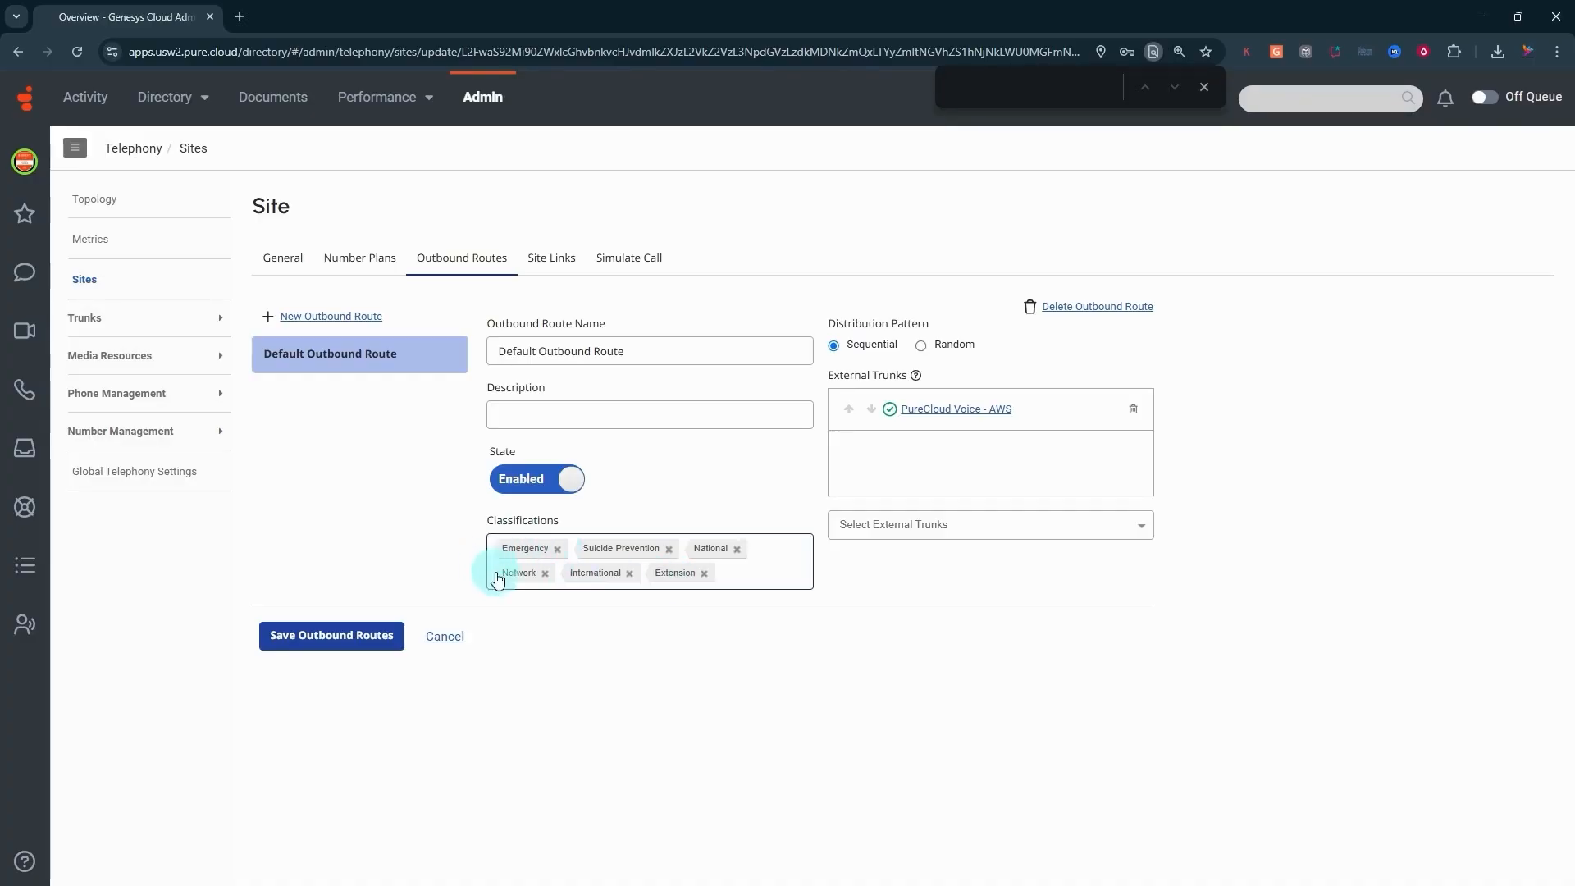
Examine the match settings and classifications of the site's Emergency, Suicide Prevention and Extension number plans.
left_click(353, 257)
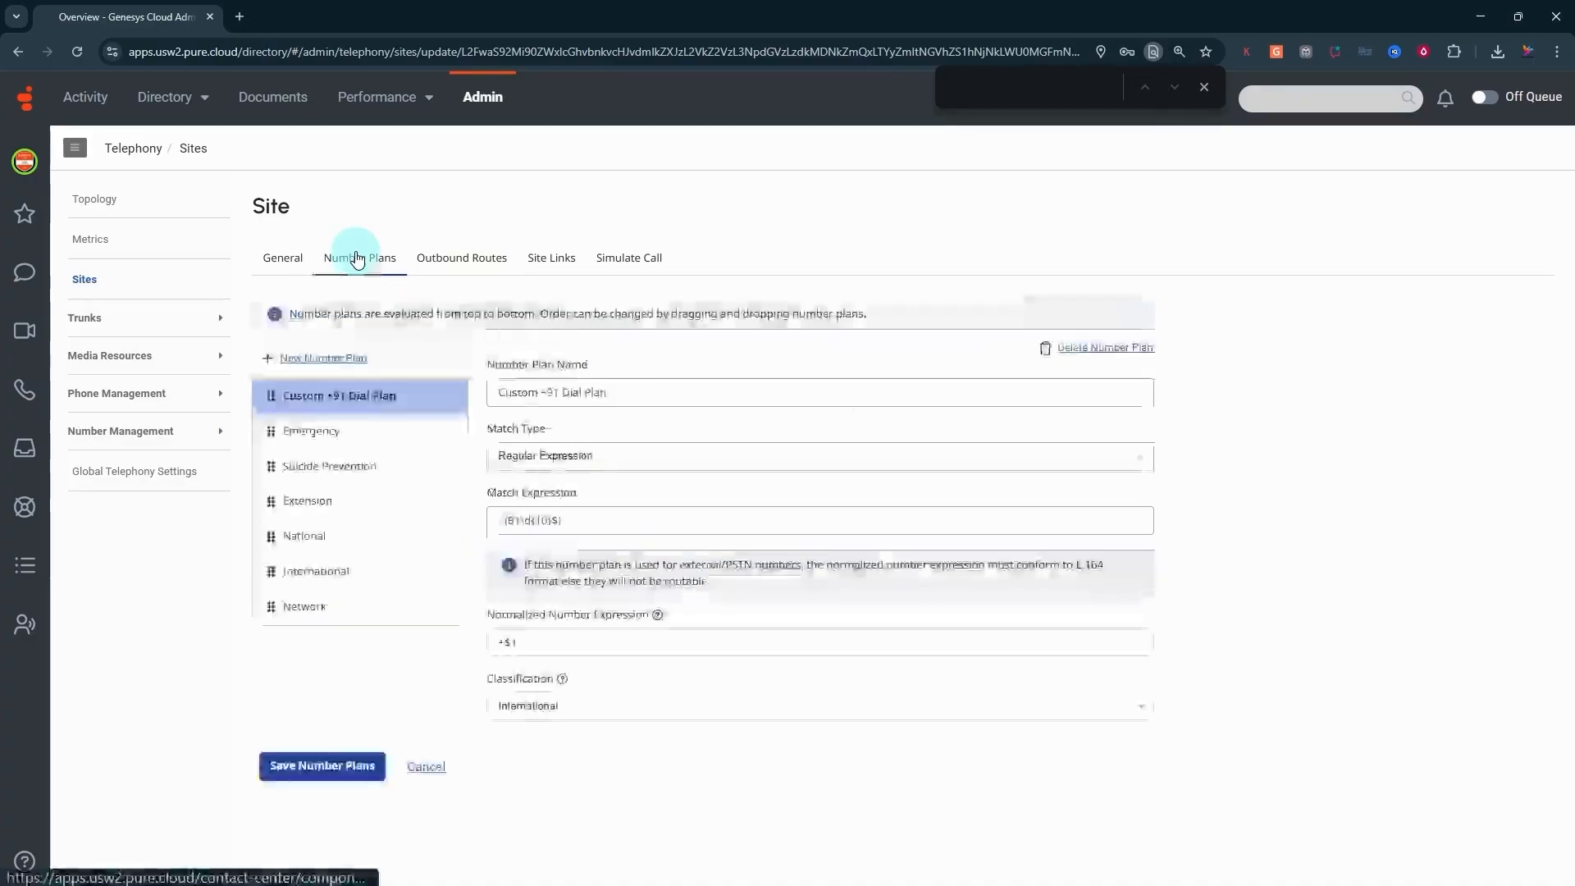
left_click(323, 443)
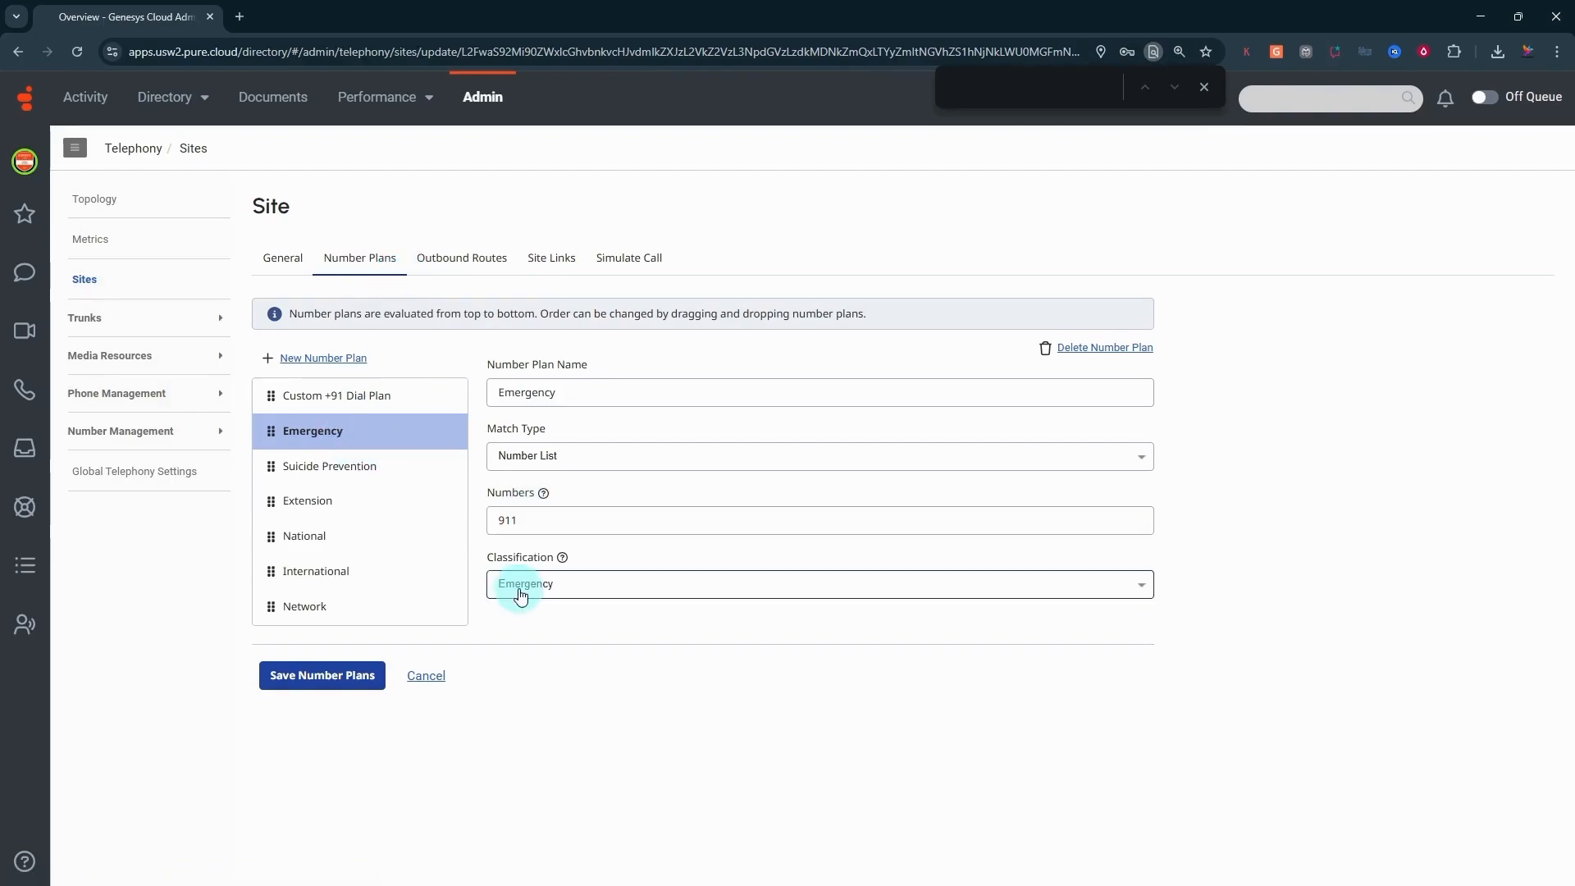
left_click(332, 466)
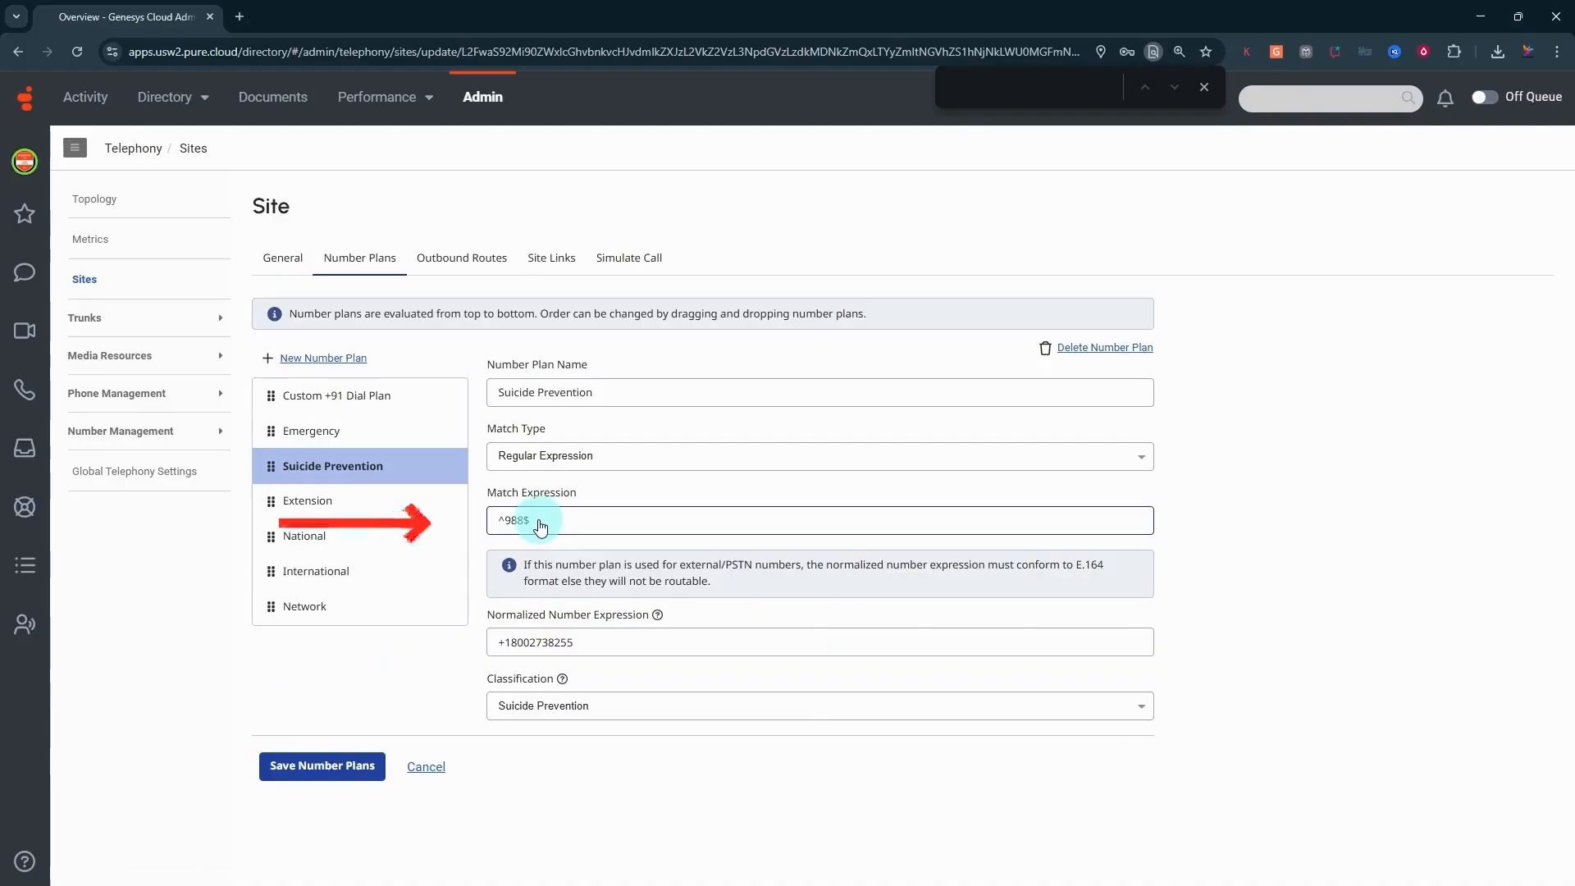
left_click(529, 648)
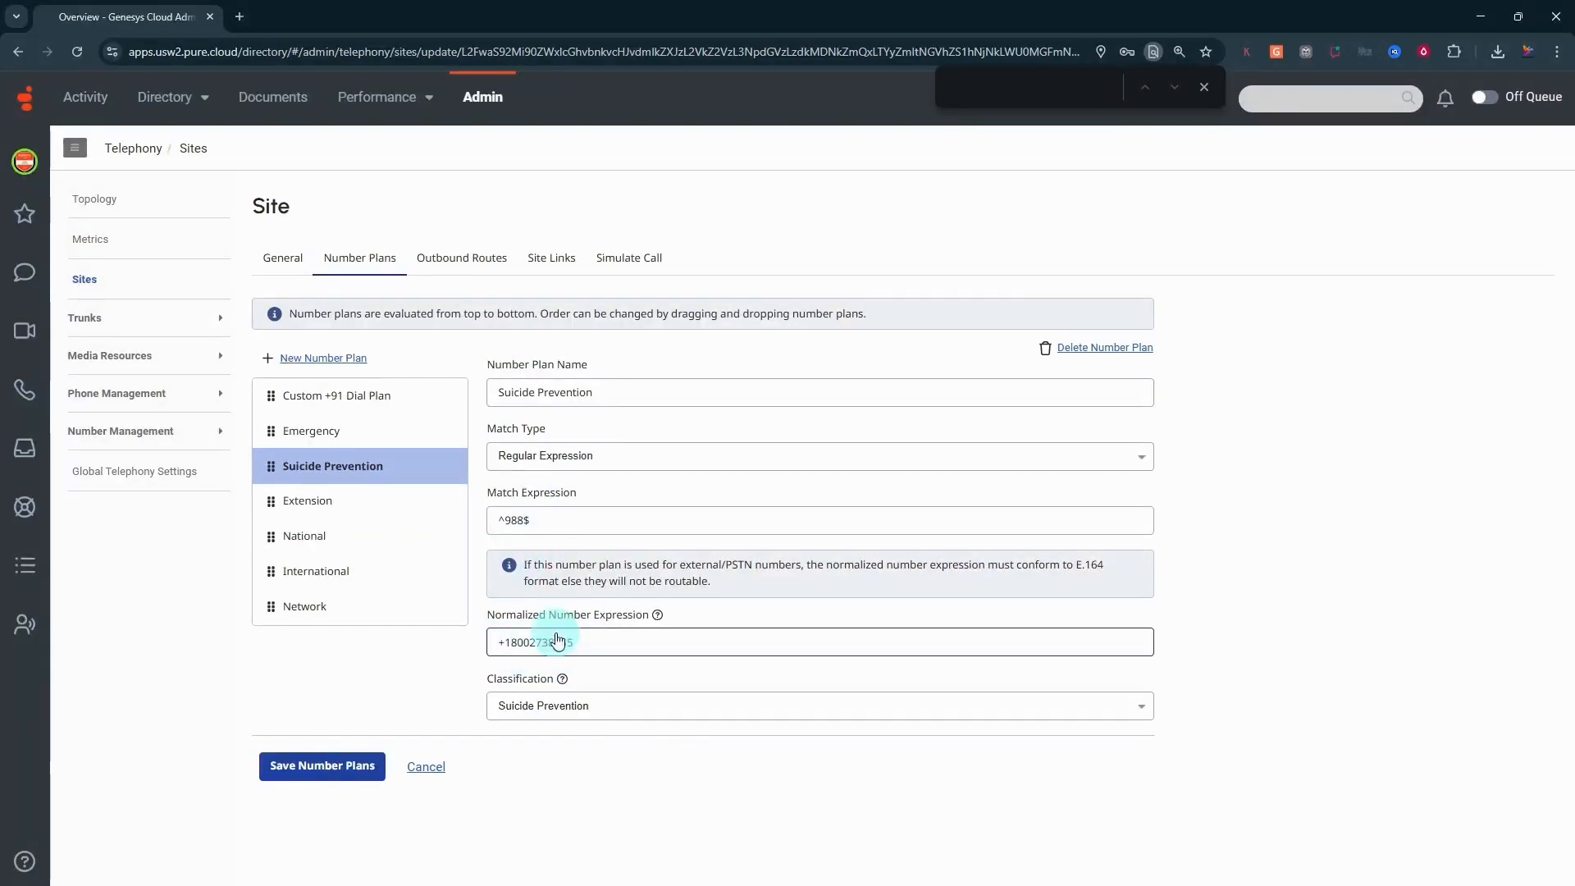
left_click(308, 510)
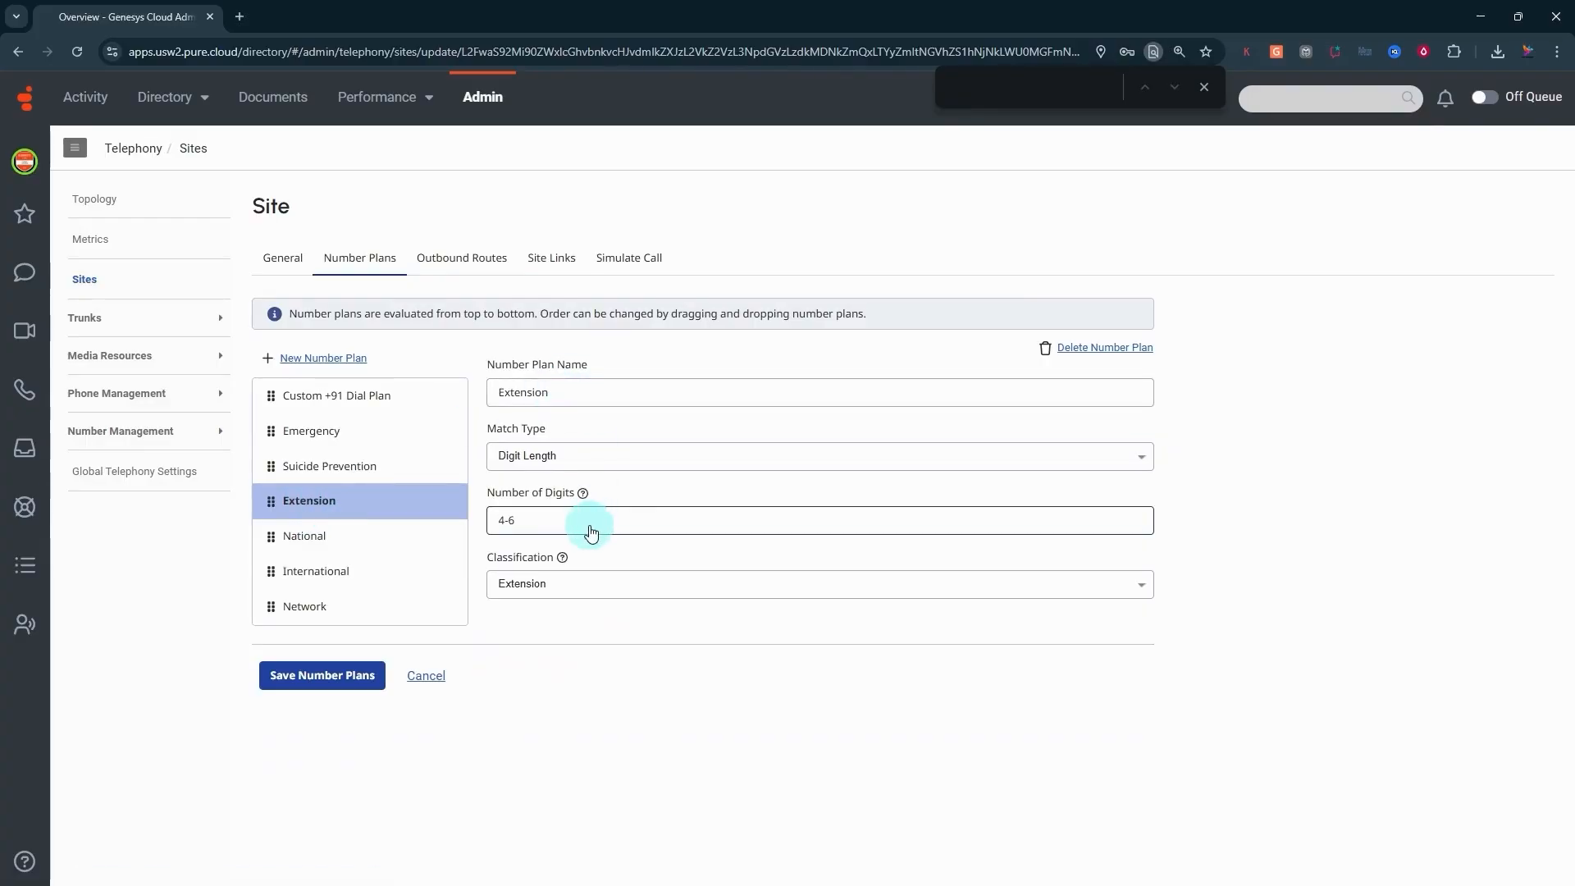
Remove the Extension classification from the site's default outbound route.
left_click(461, 259)
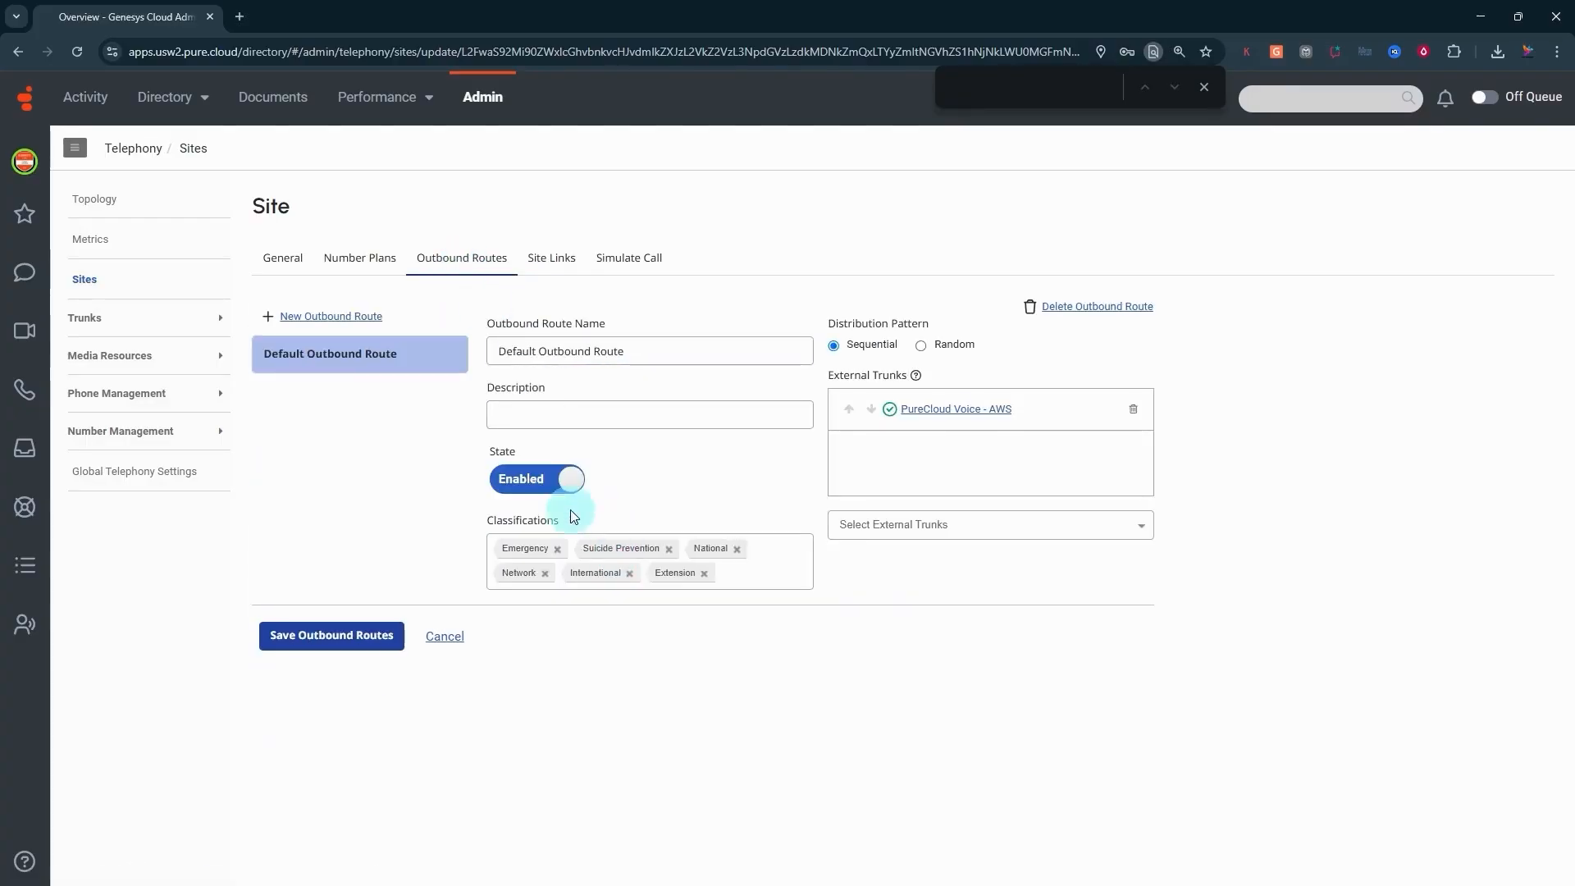
left_click(705, 574)
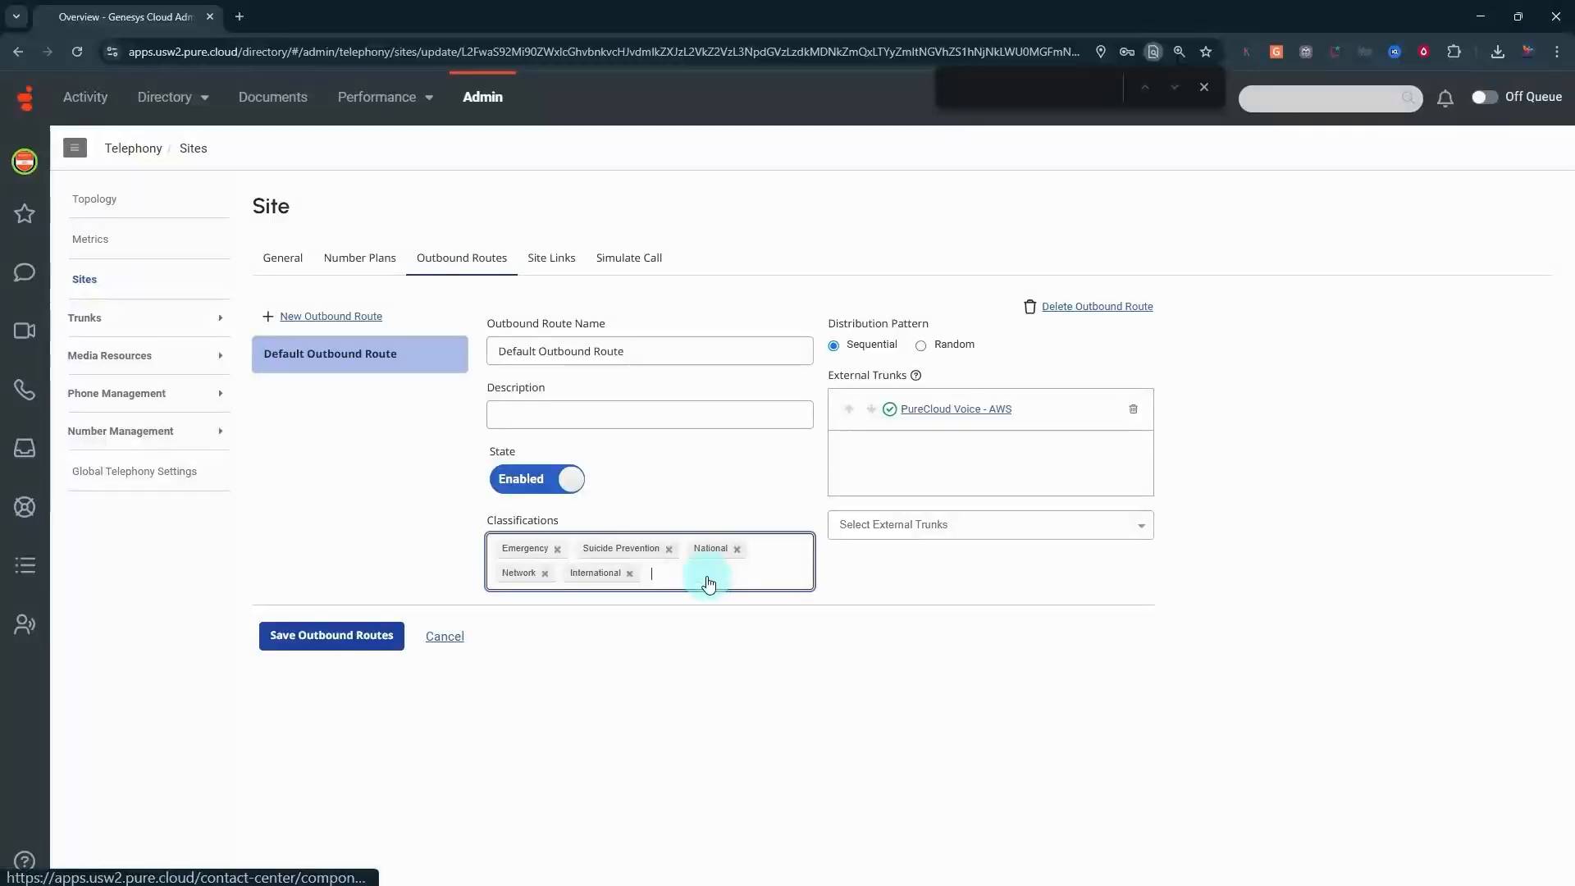
Examine the match types and classifications of the National, International and Network number plans, revisiting Emergency and Suicide Prevention.
left_click(358, 274)
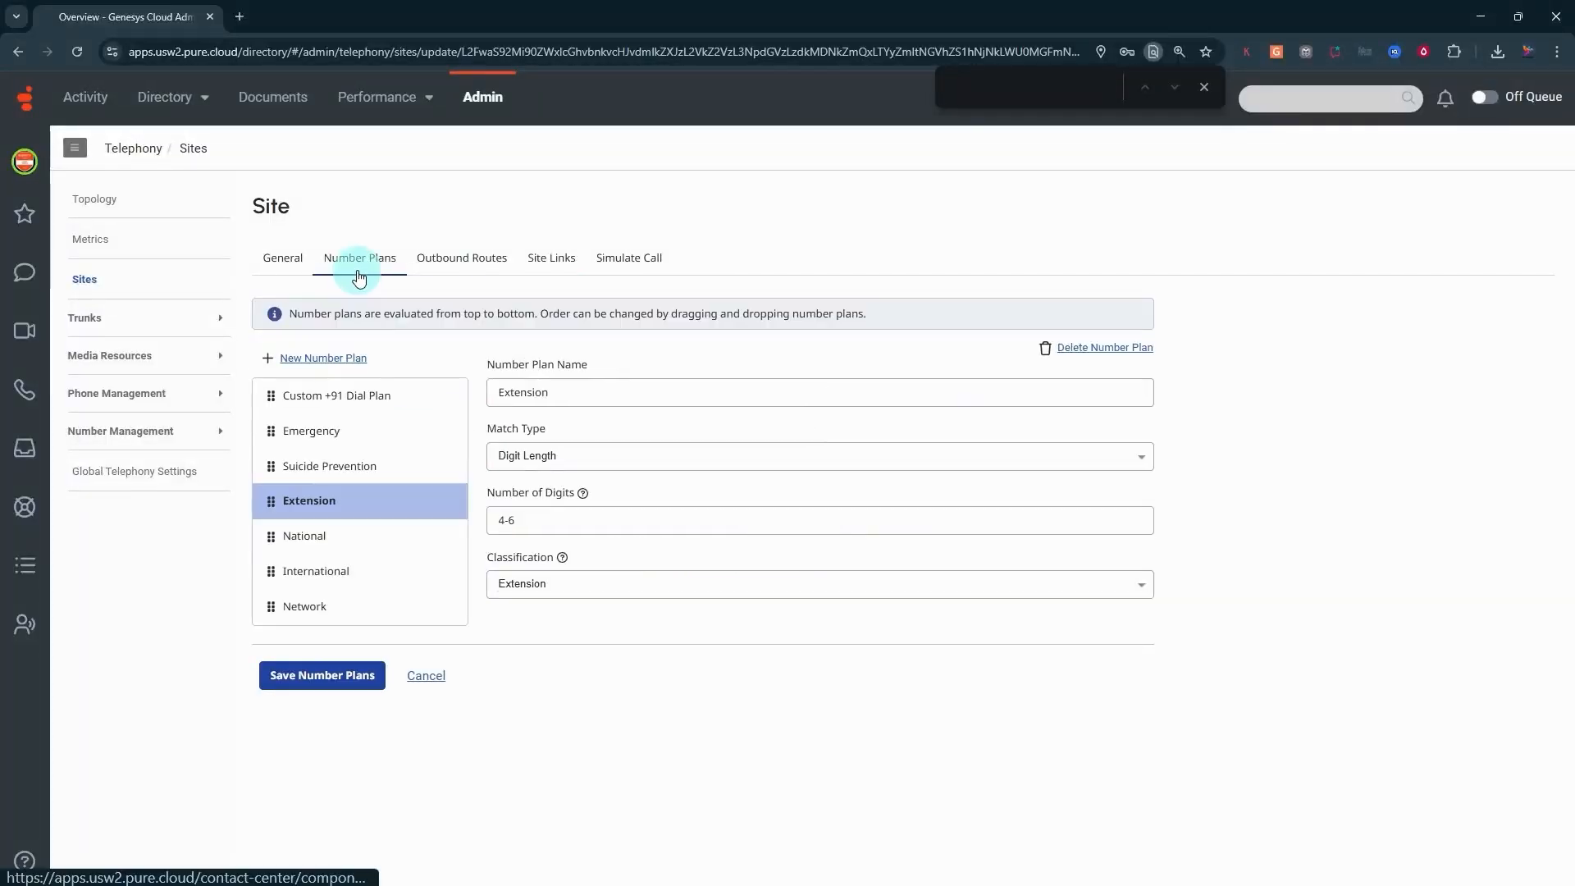
left_click(365, 538)
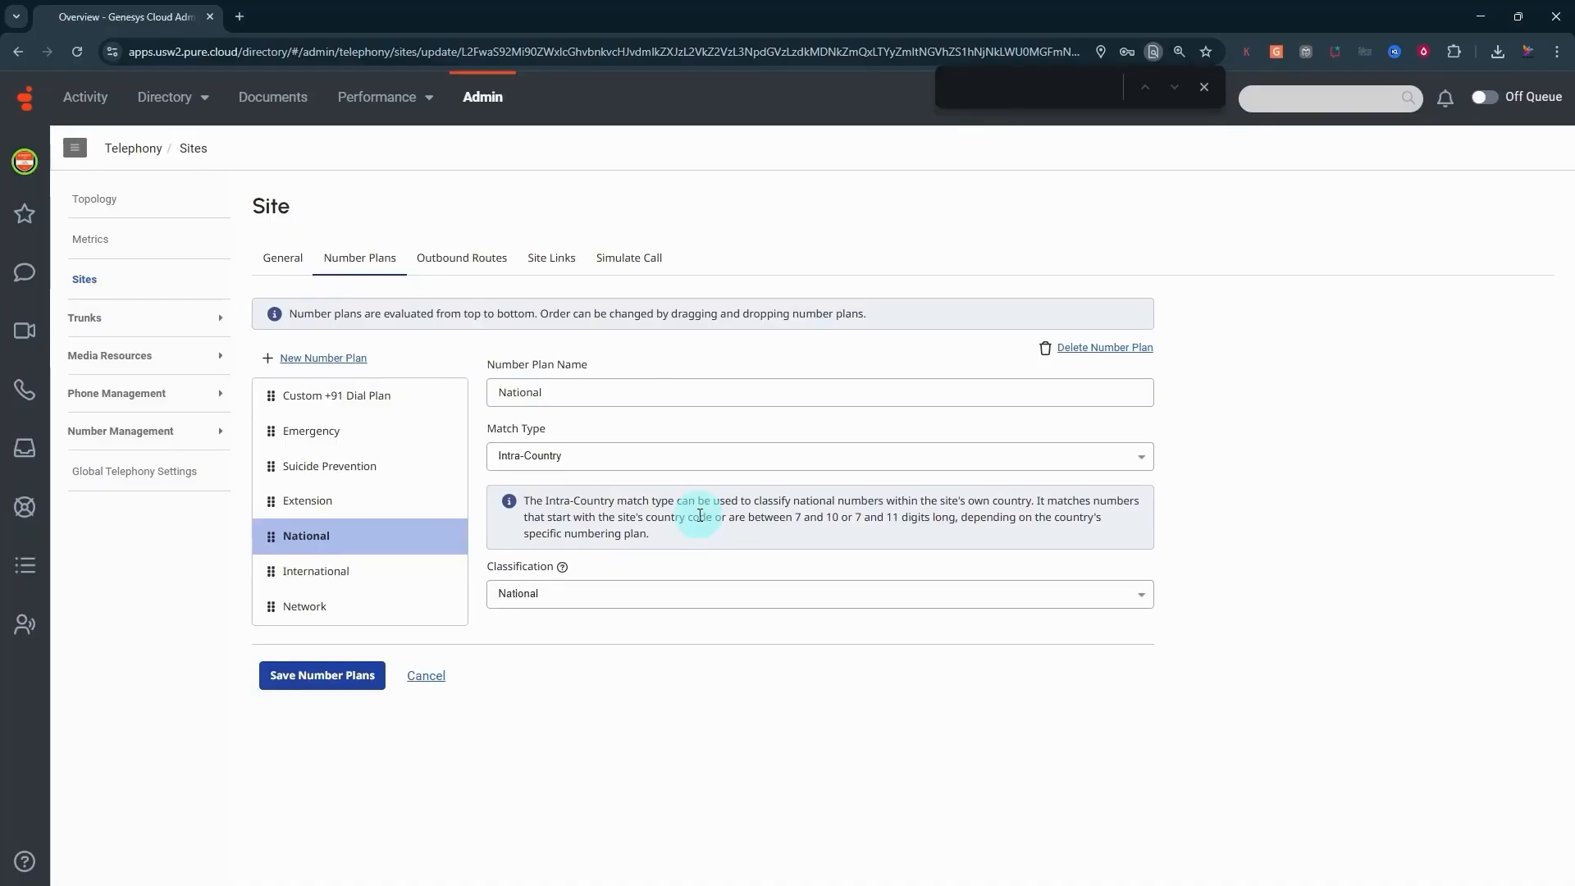
left_click(369, 439)
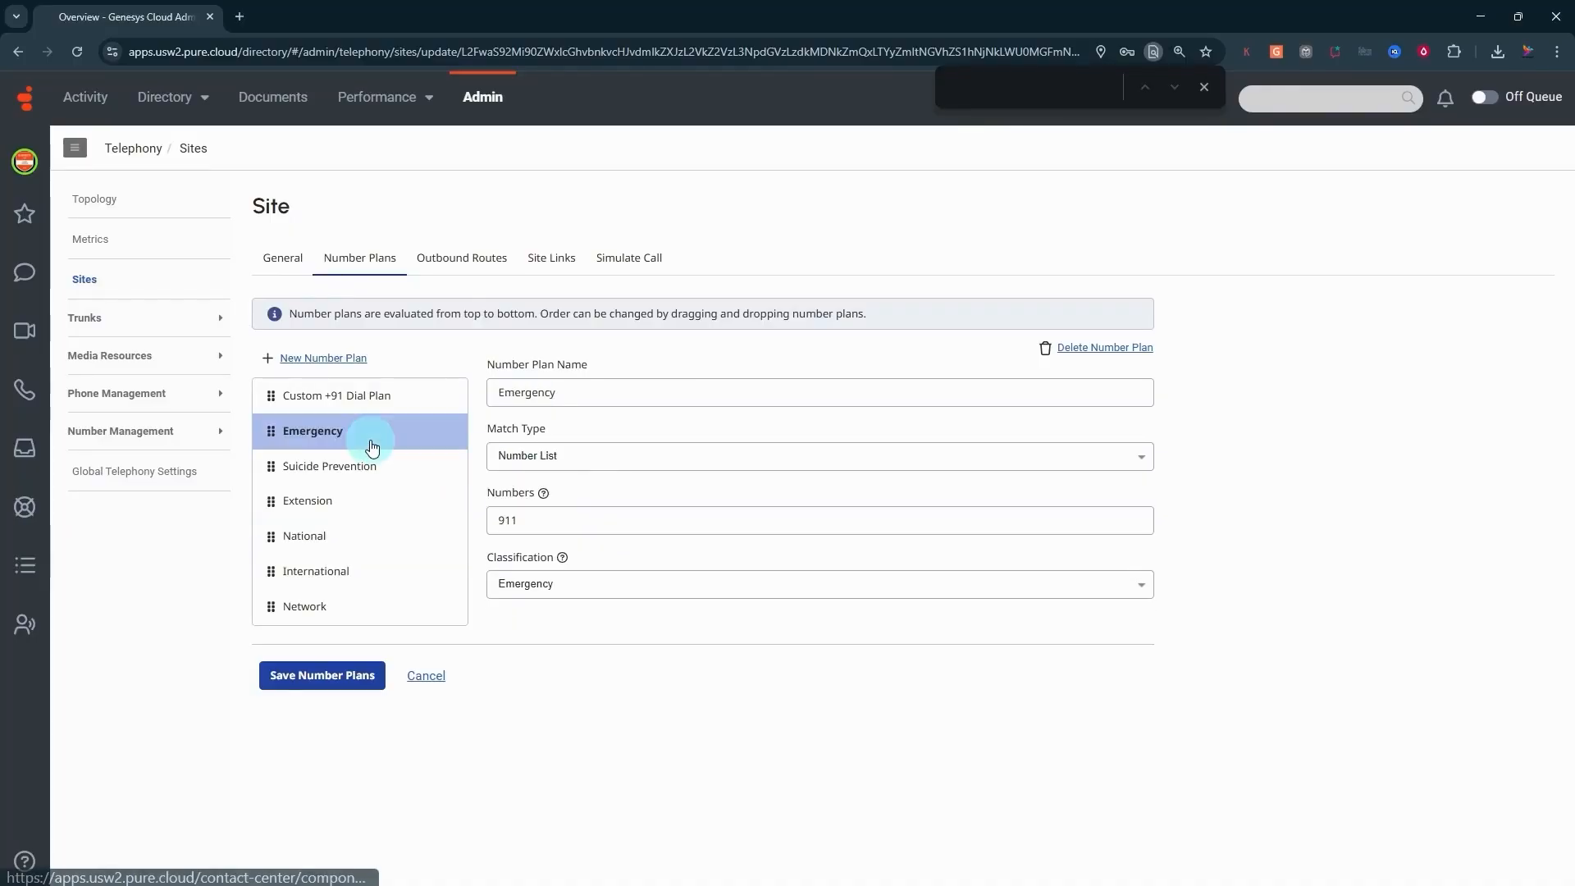
left_click(376, 472)
left_click(353, 536)
left_click(328, 571)
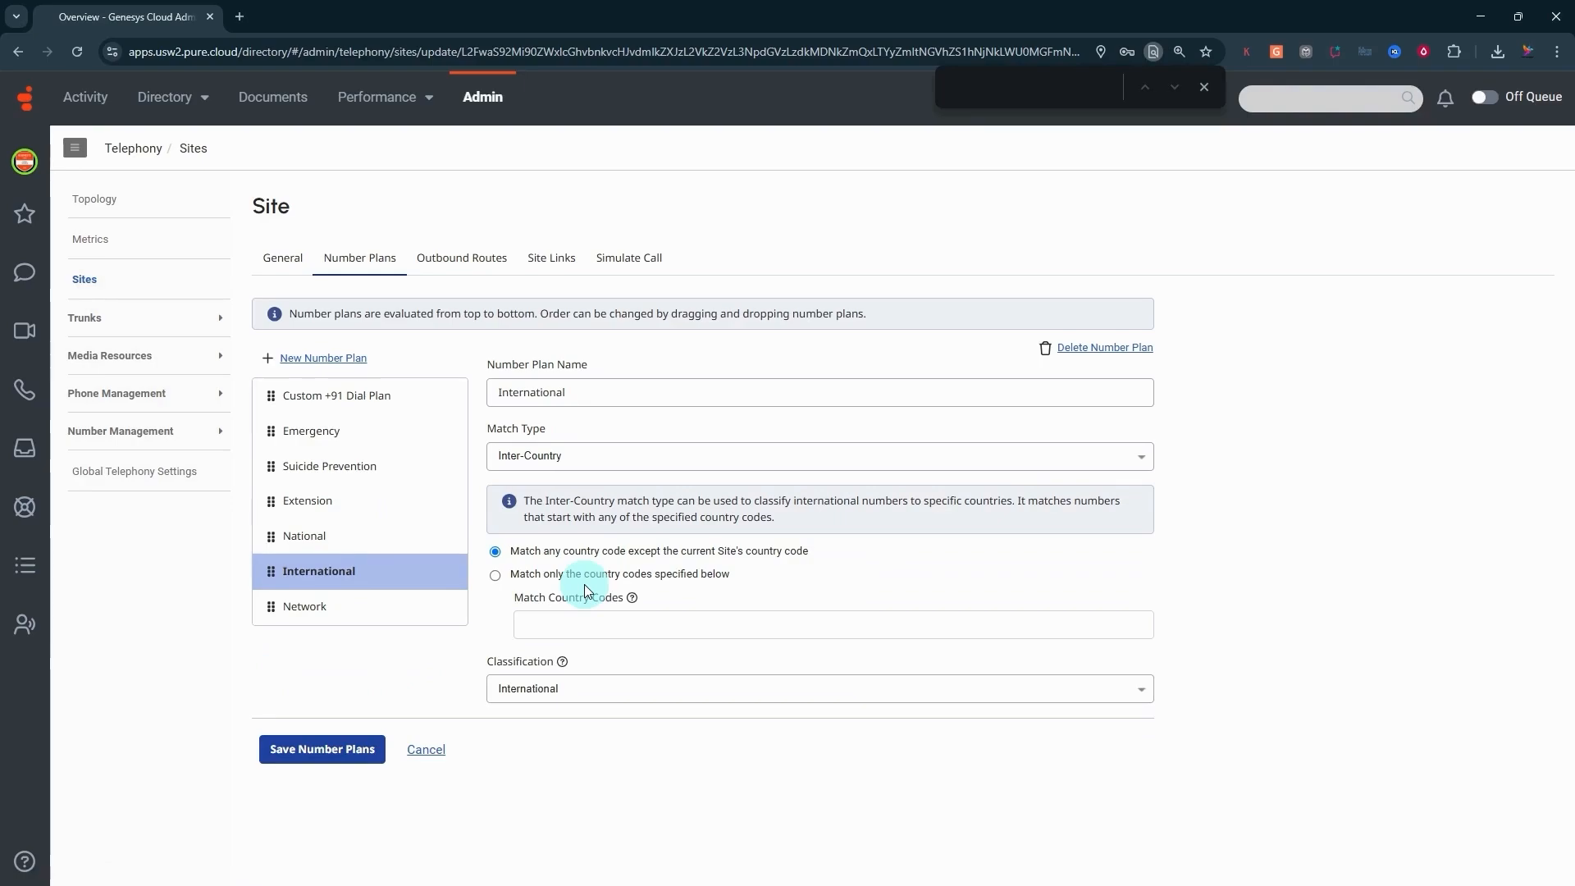
left_click(353, 609)
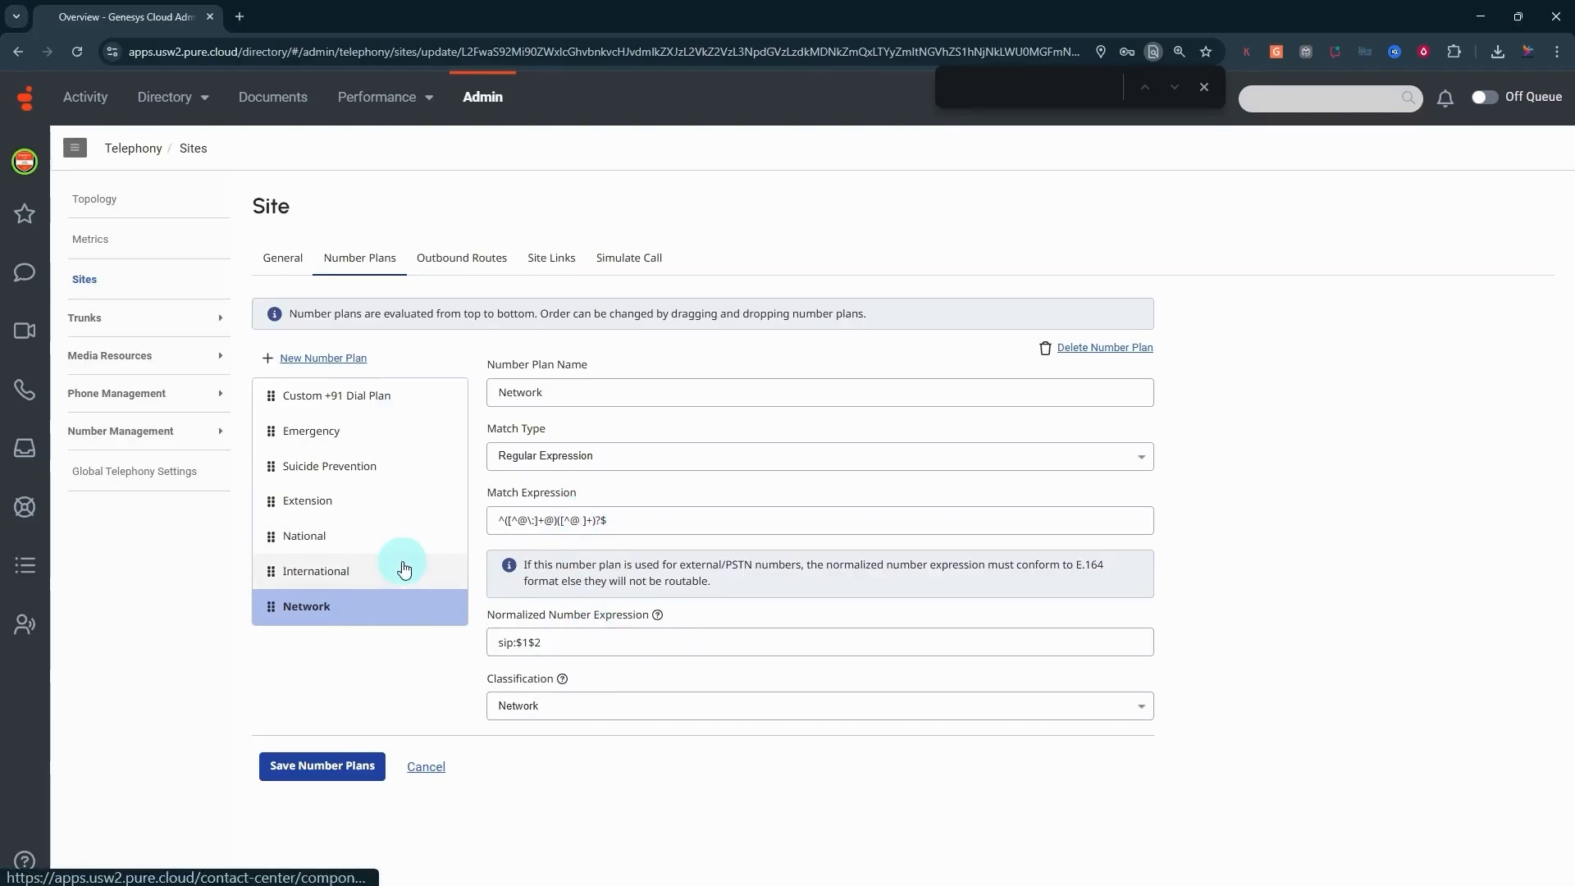
Remove the Network and International classifications from the default outbound route and add International back.
left_click(480, 257)
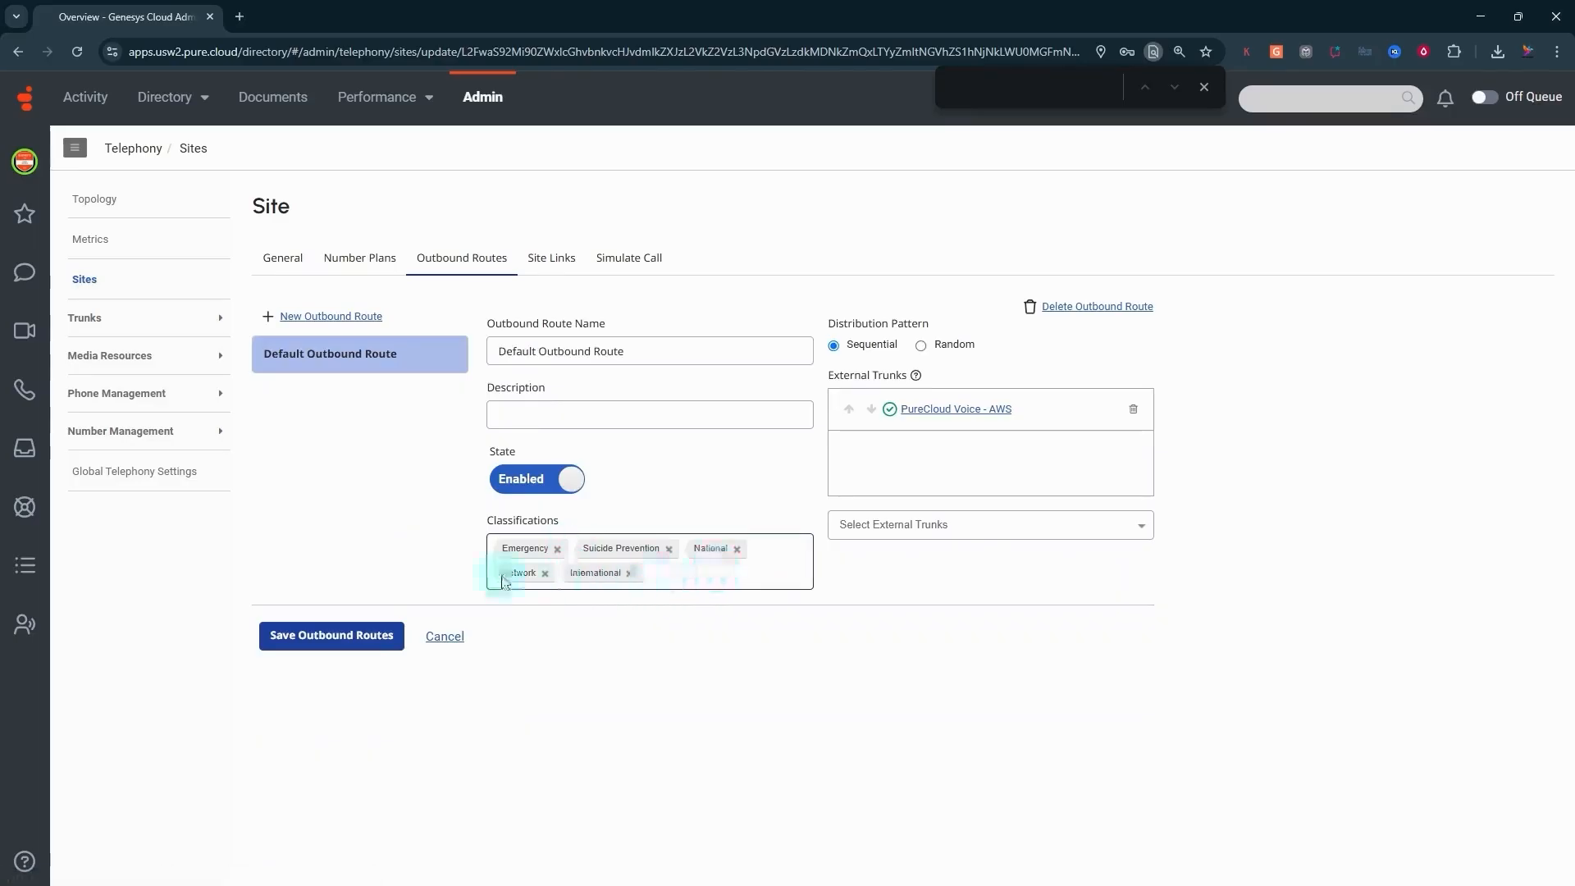
left_click(545, 573)
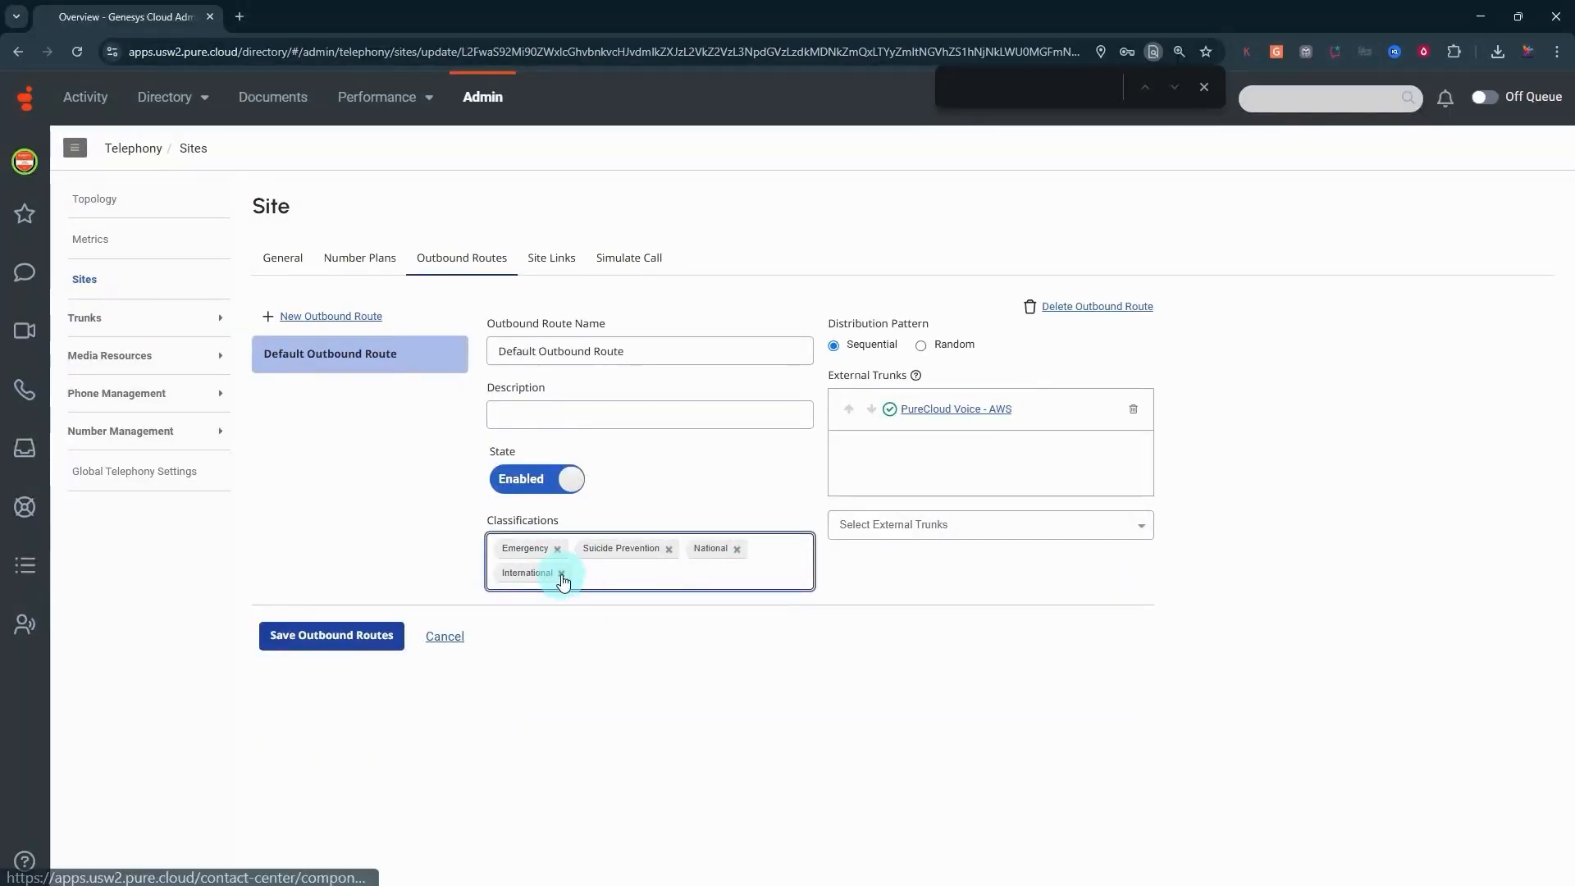
left_click(561, 573)
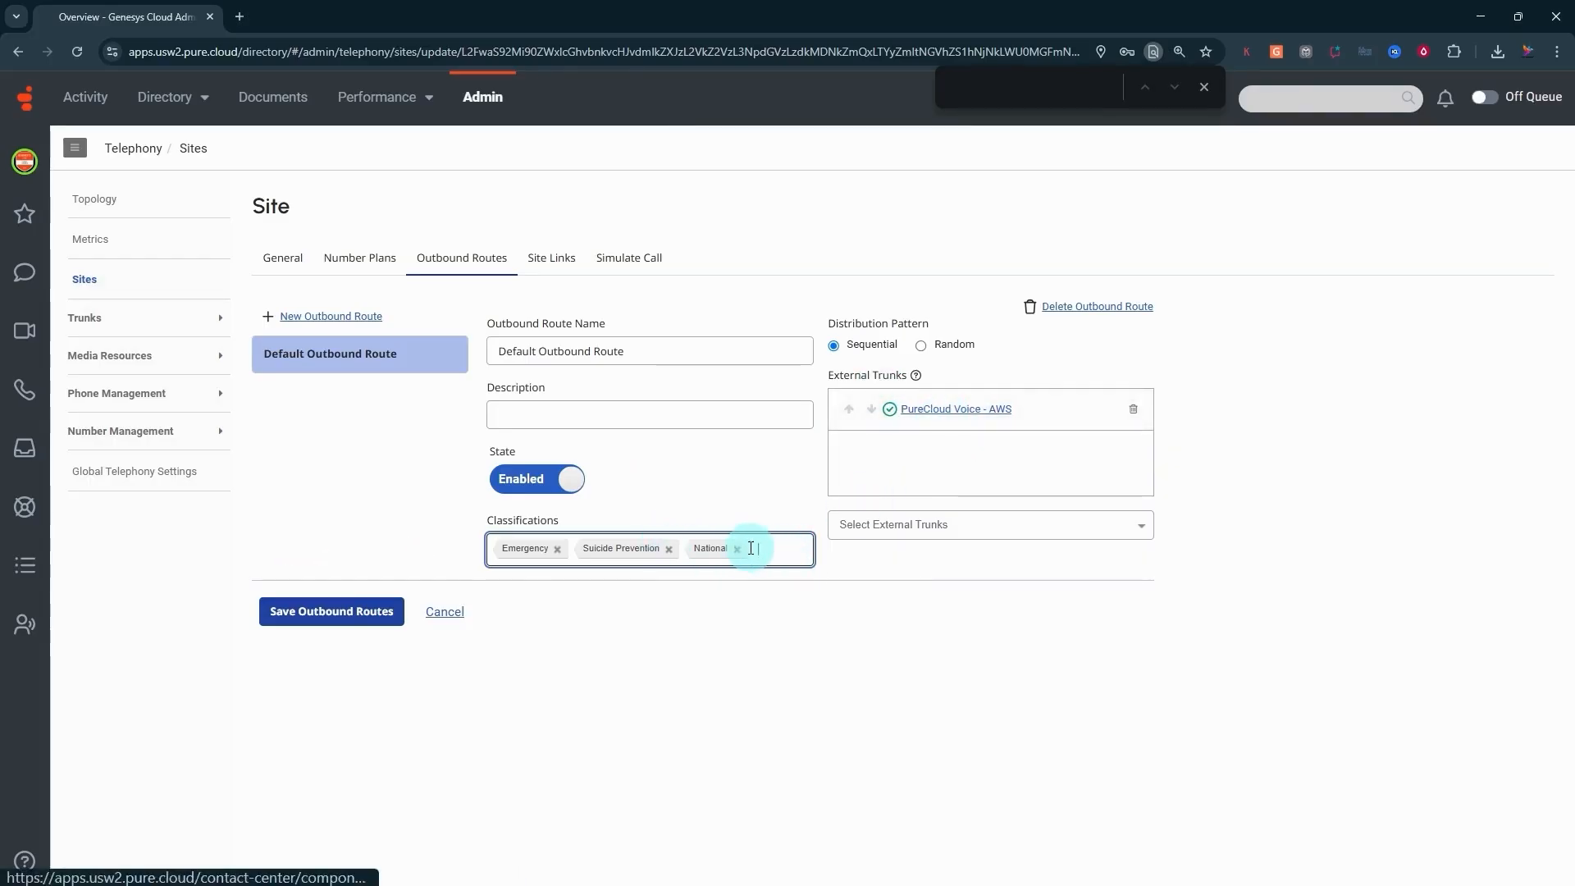
type("int")
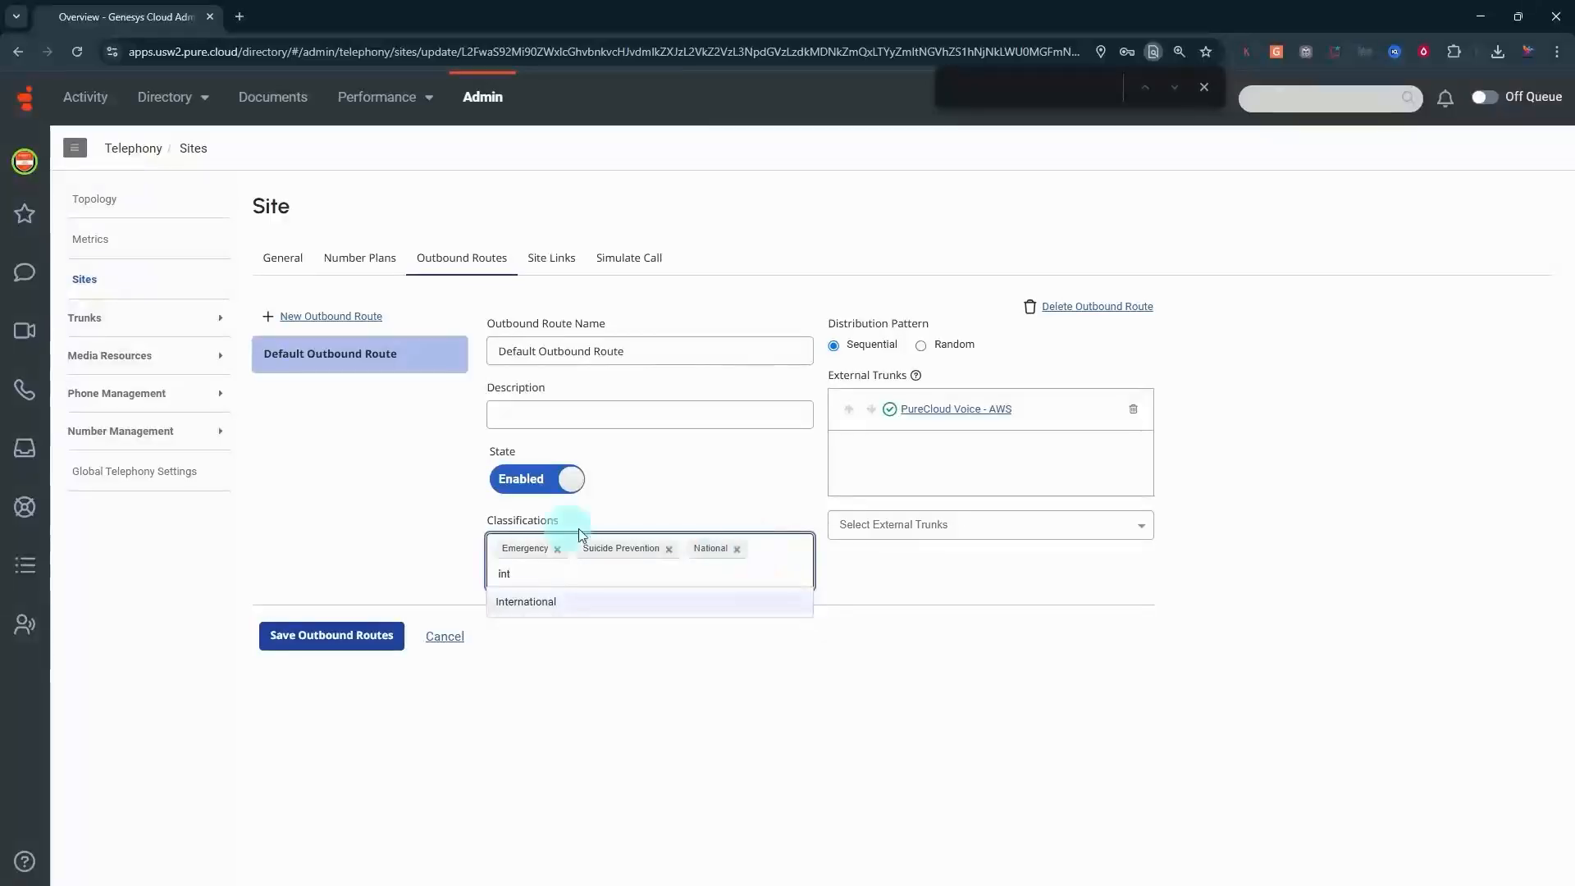
left_click(532, 602)
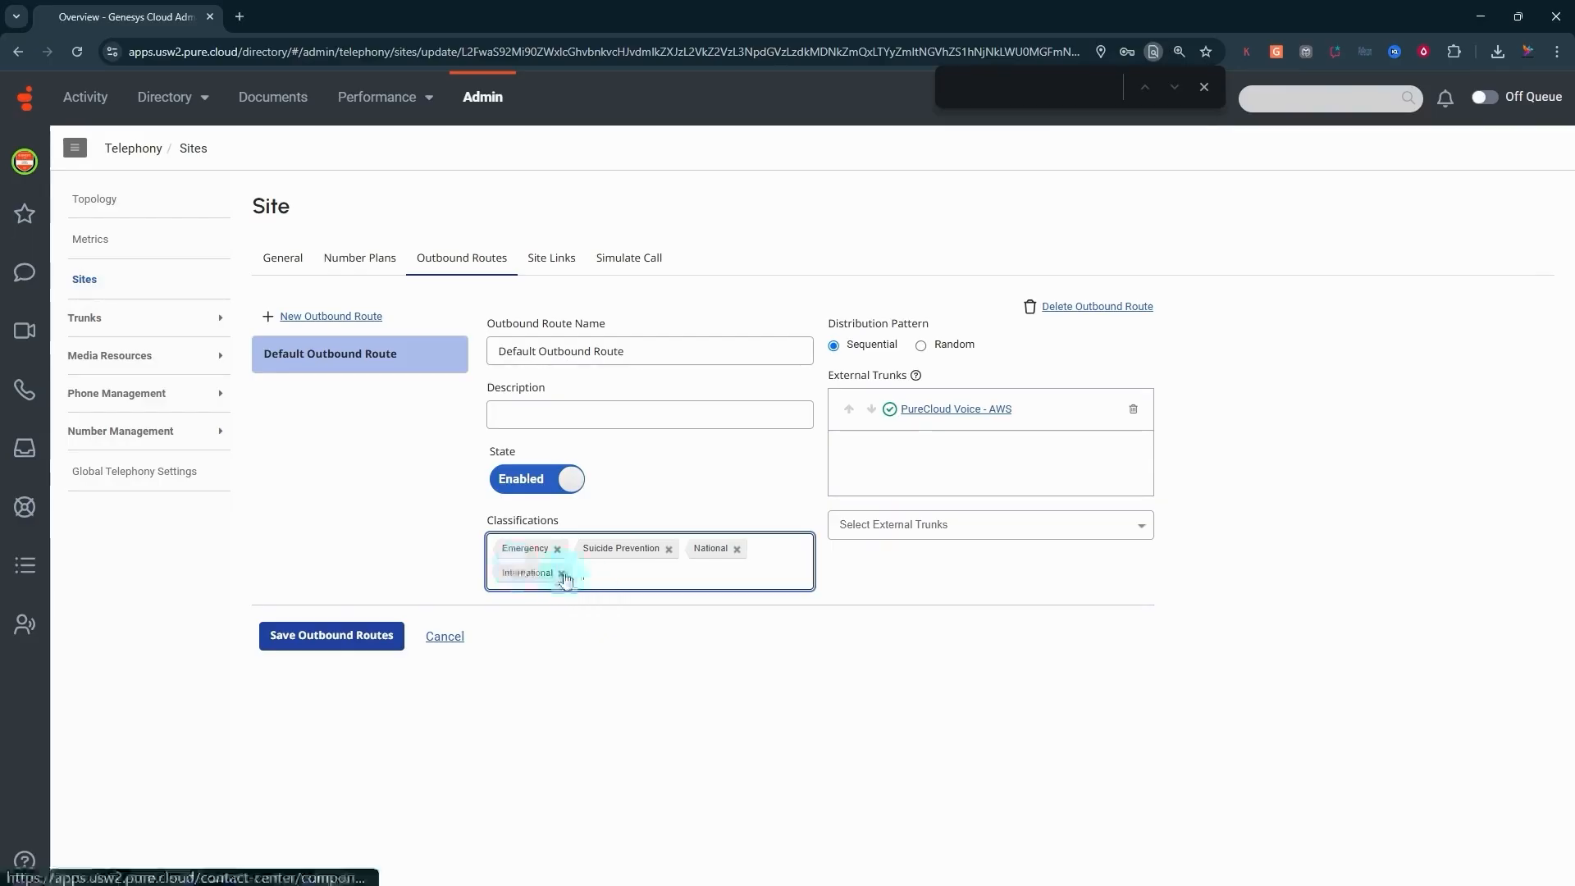
Review the Custom +91 Dial Plan's match expression, normalized number expression and classification, and save the number plans.
left_click(369, 268)
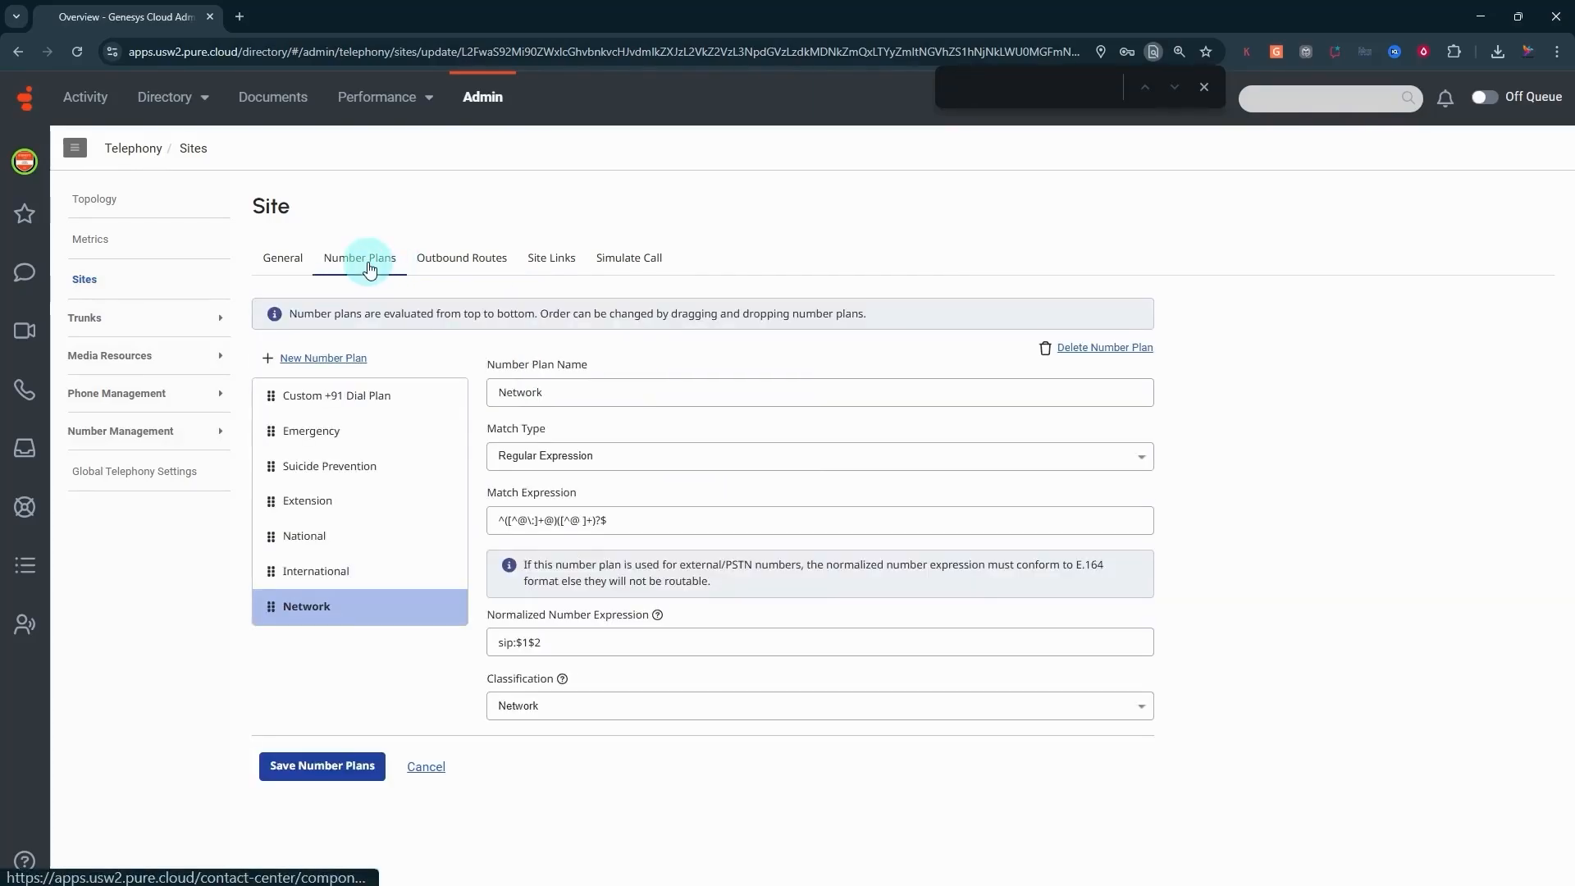
left_click(356, 400)
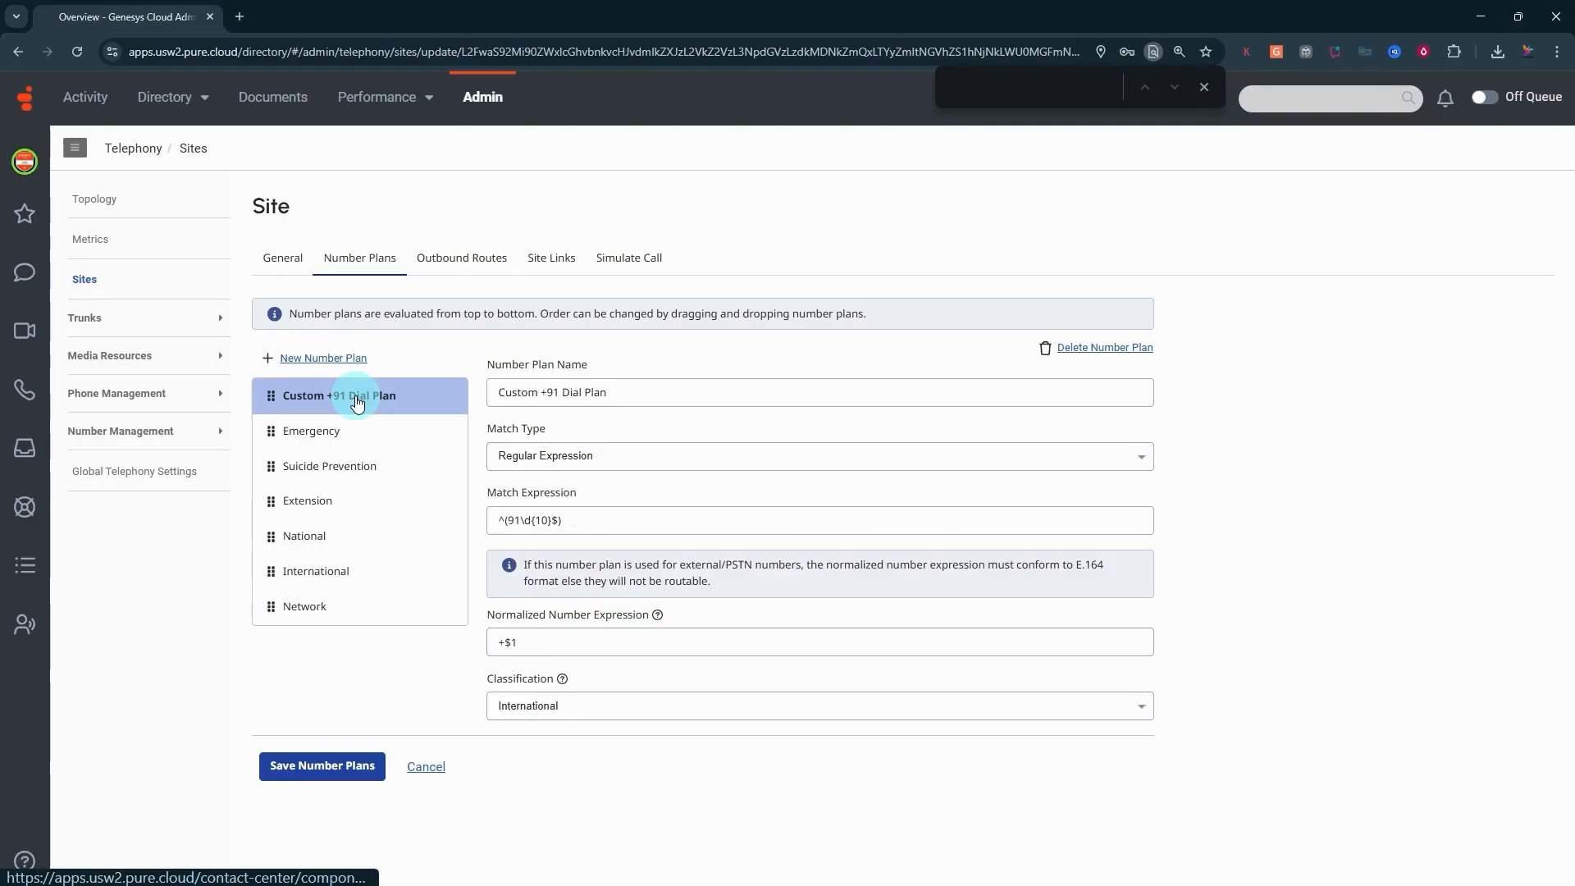
left_click(586, 395)
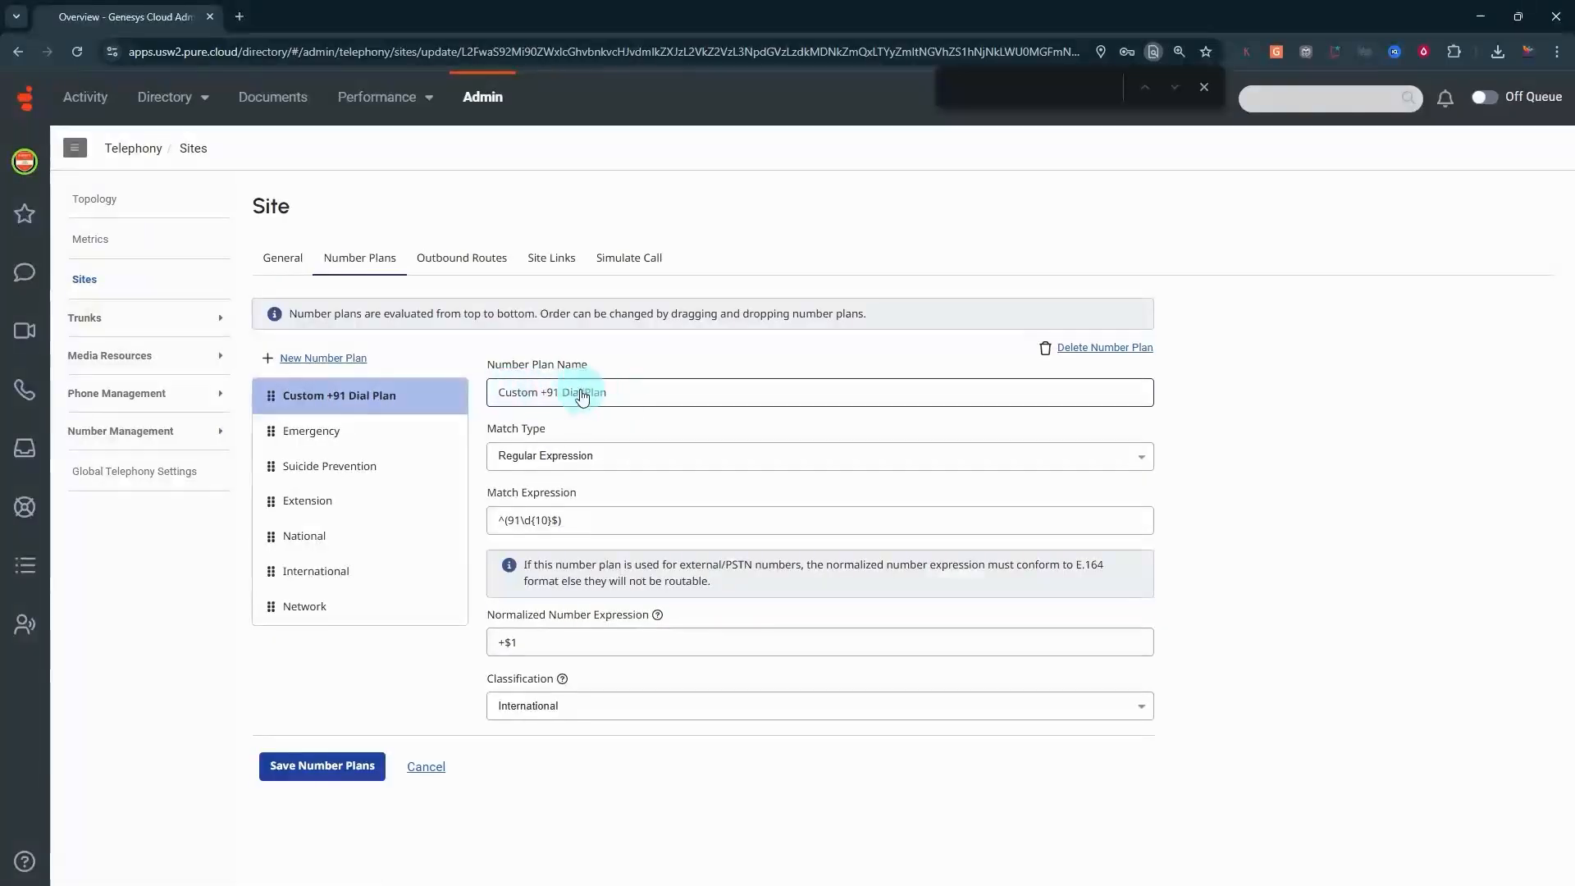
left_click(506, 518)
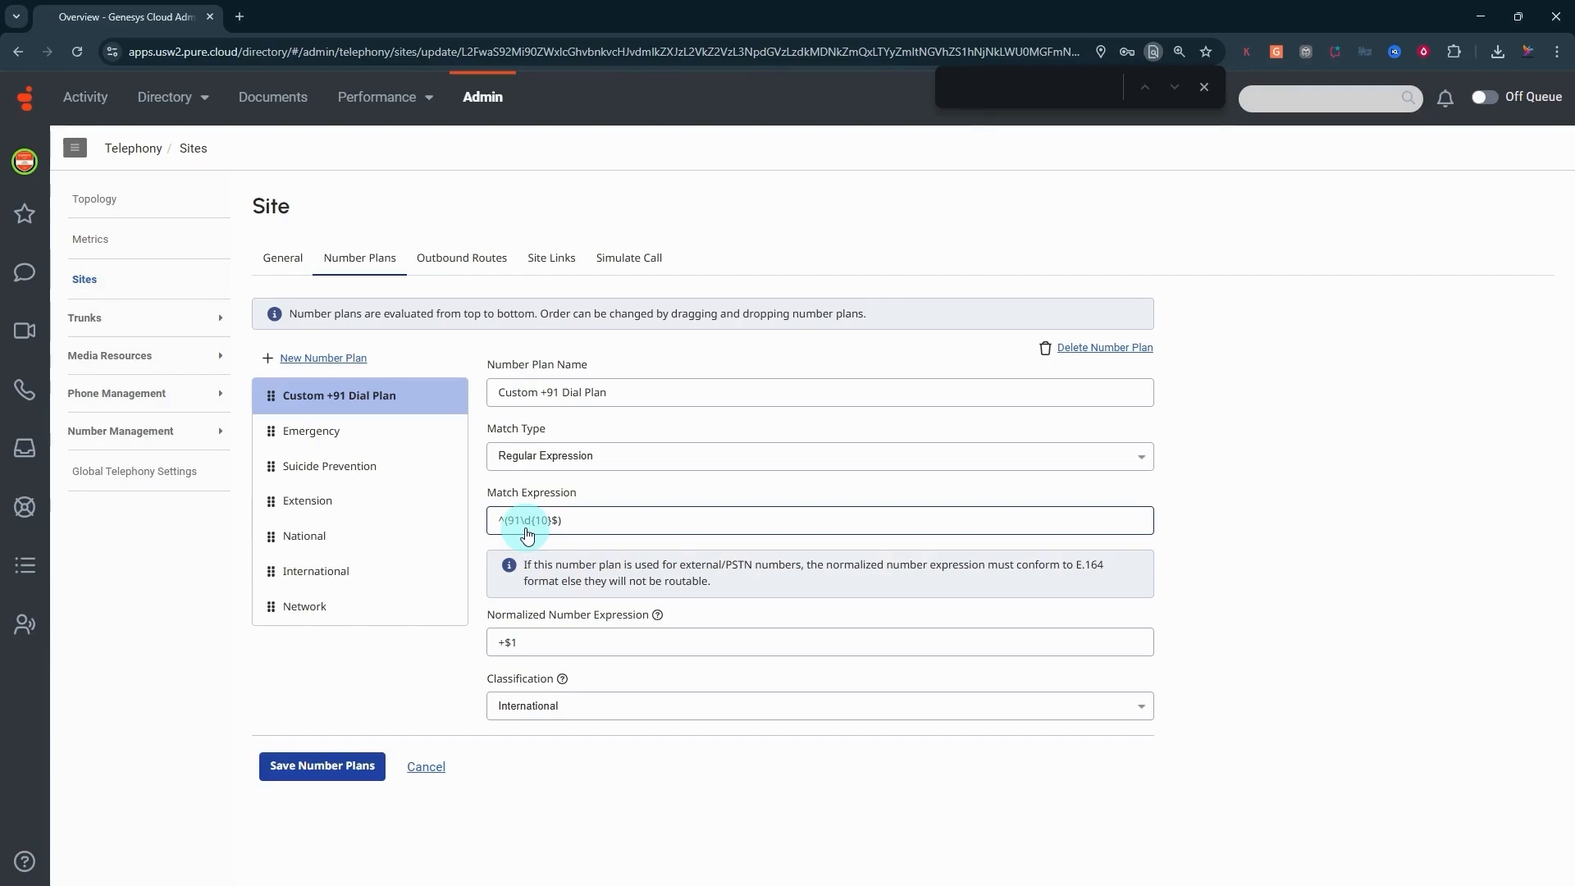
left_click(518, 646)
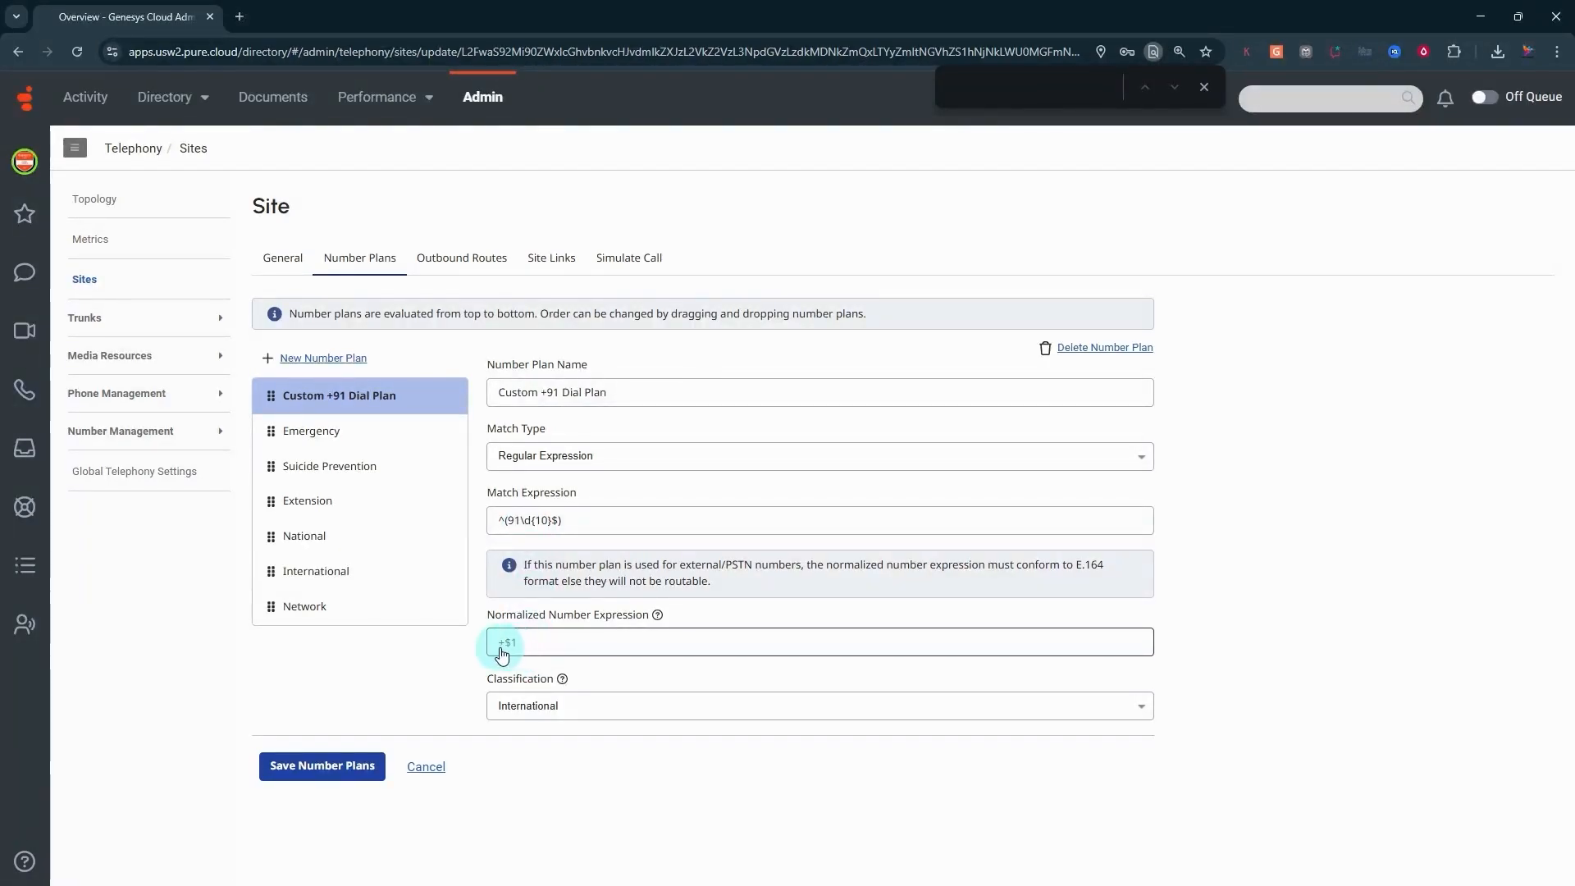
left_click(509, 534)
left_click(499, 644)
left_click(531, 538)
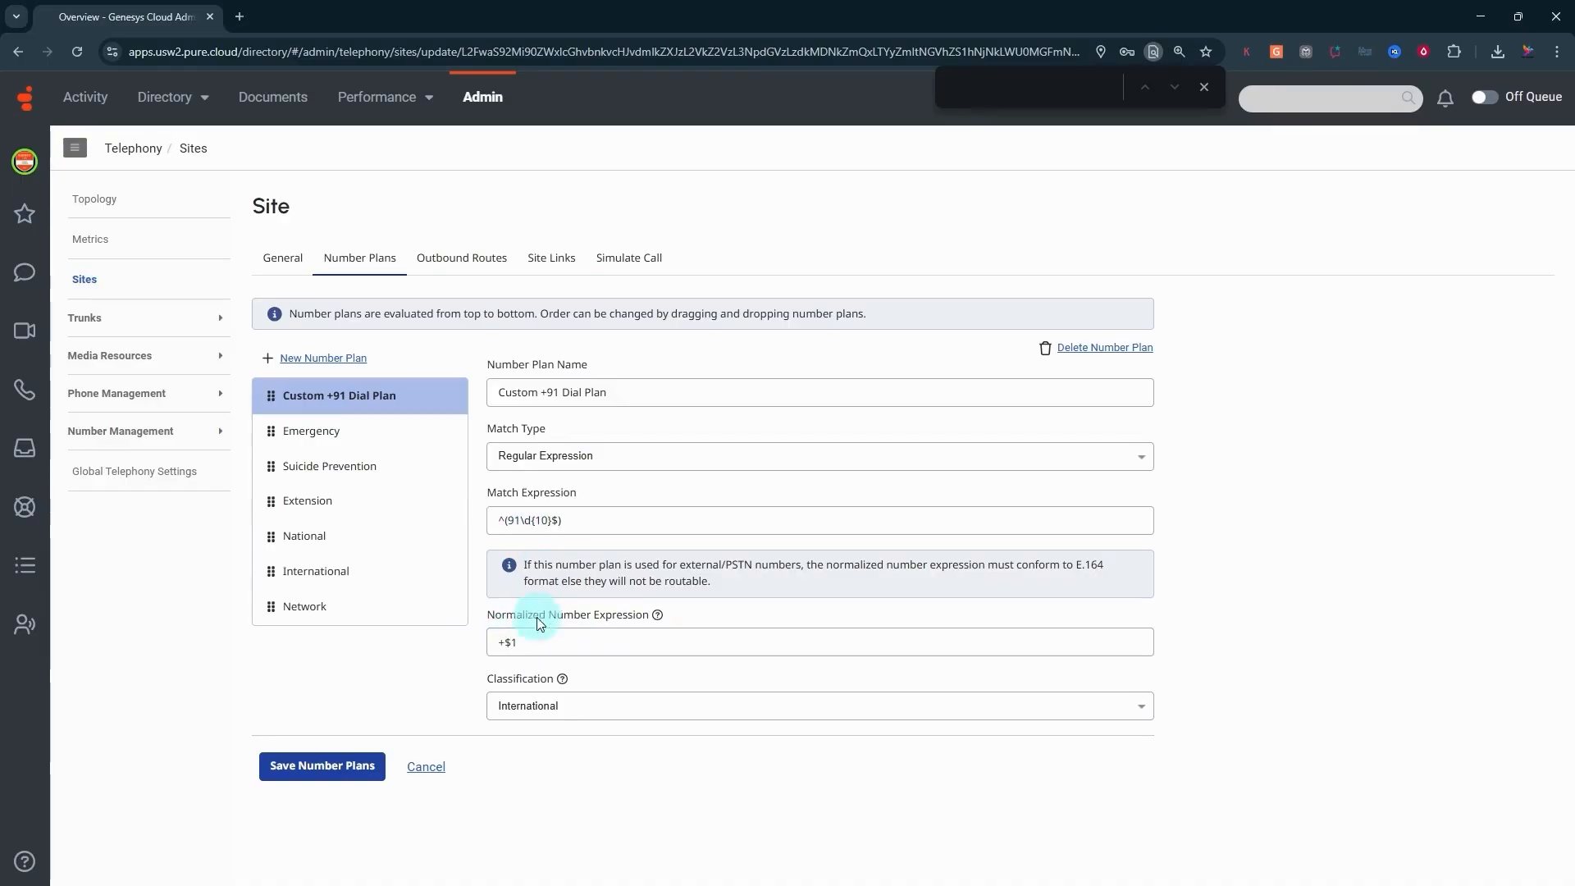
left_click(510, 655)
left_click(529, 705)
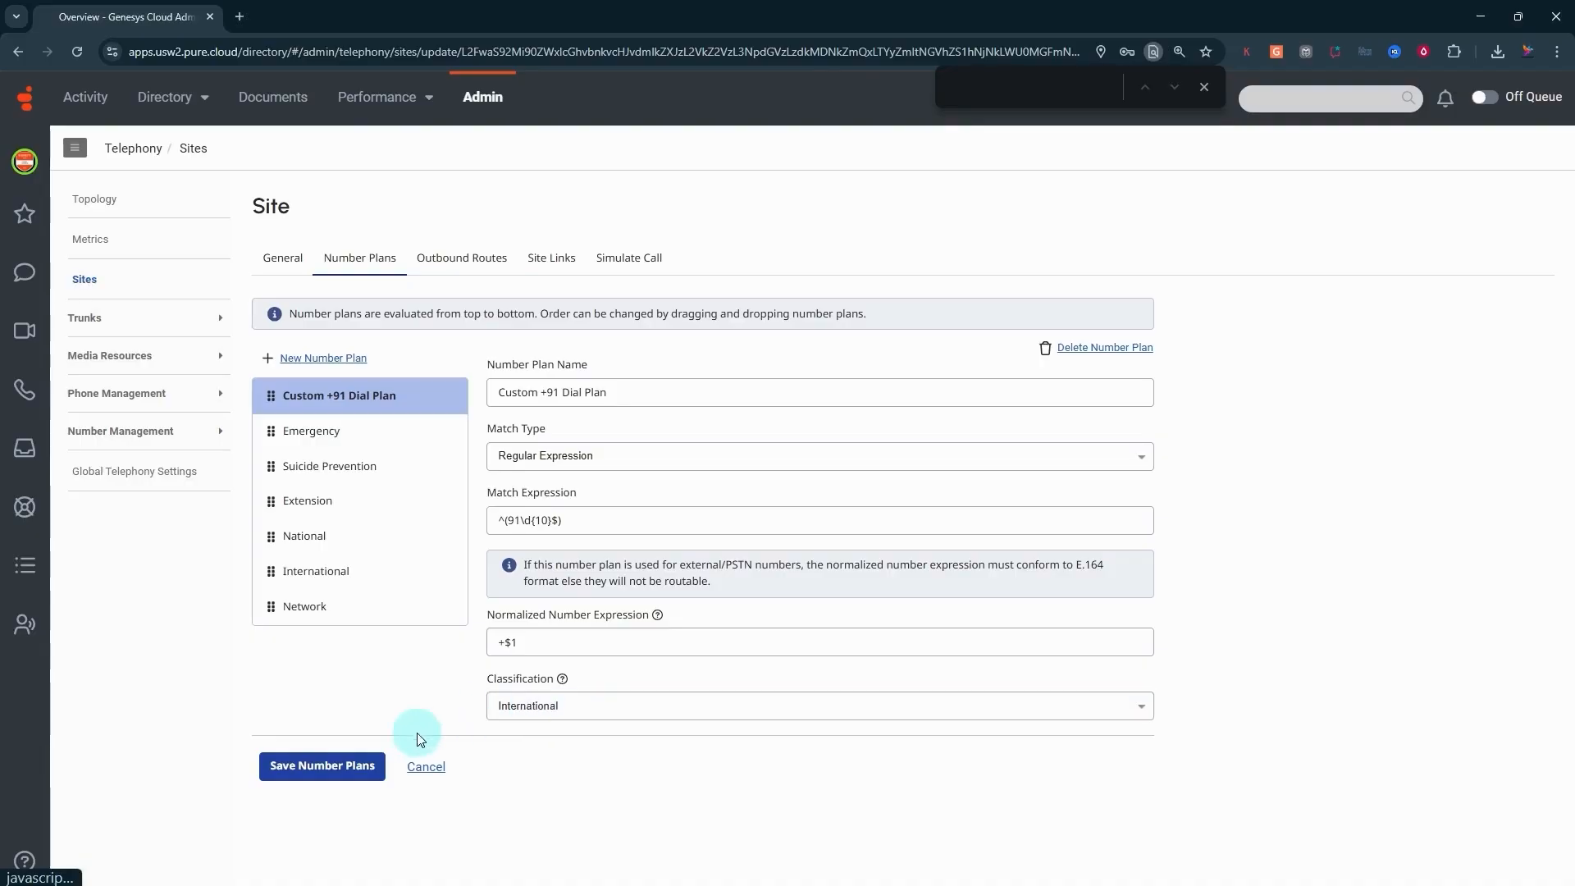
left_click(355, 767)
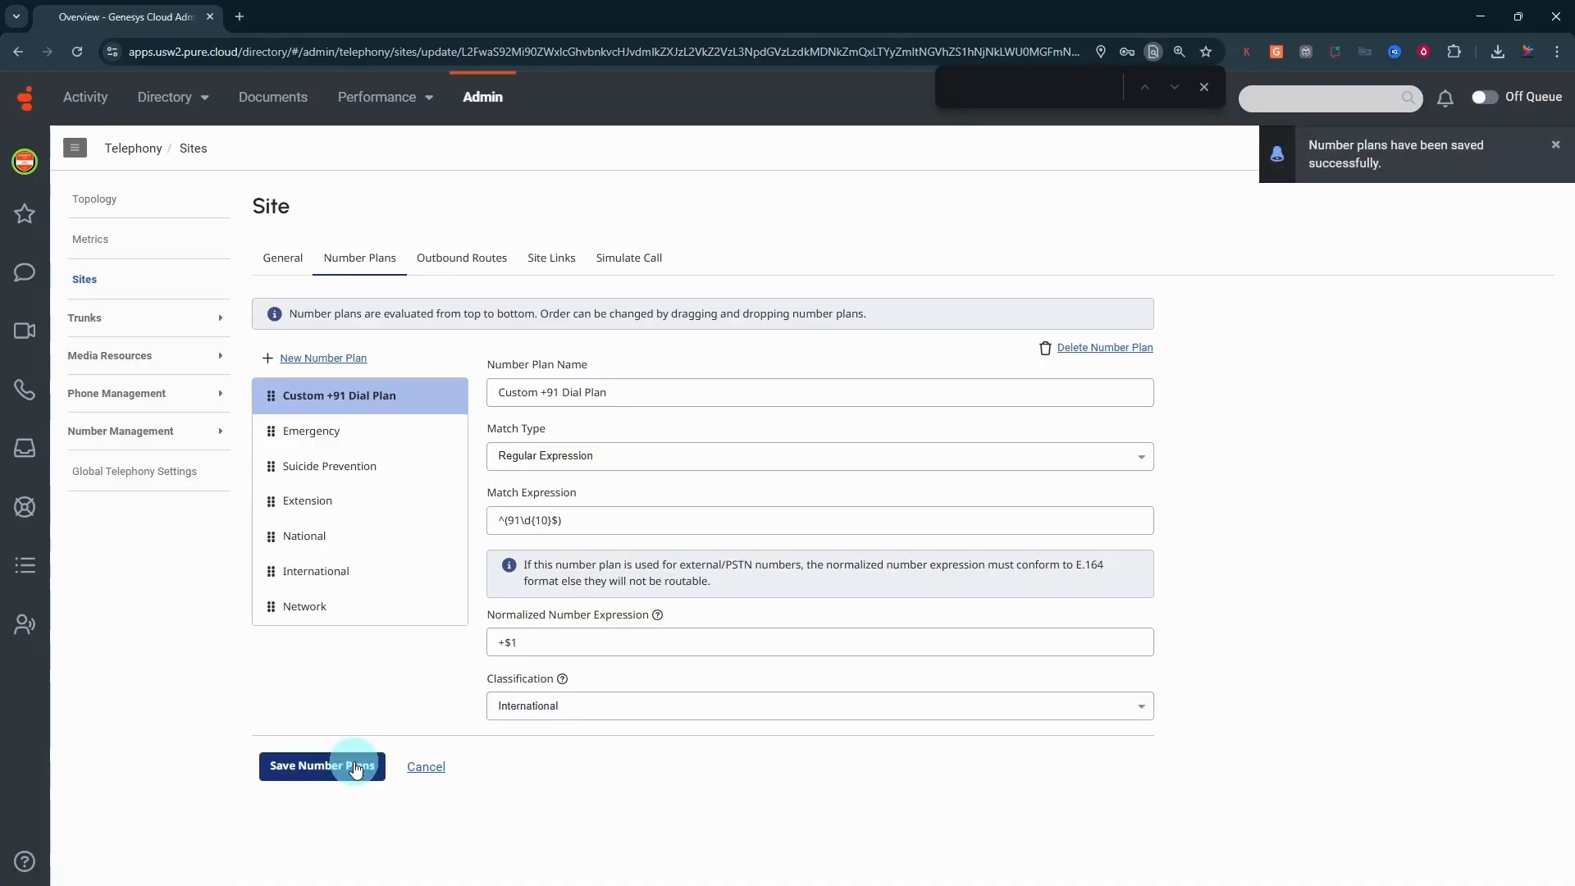
Simulate a call to the suggested 91-prefixed phone number without a plus sign and compare its calling and normalized addresses.
left_click(630, 261)
left_click(507, 371)
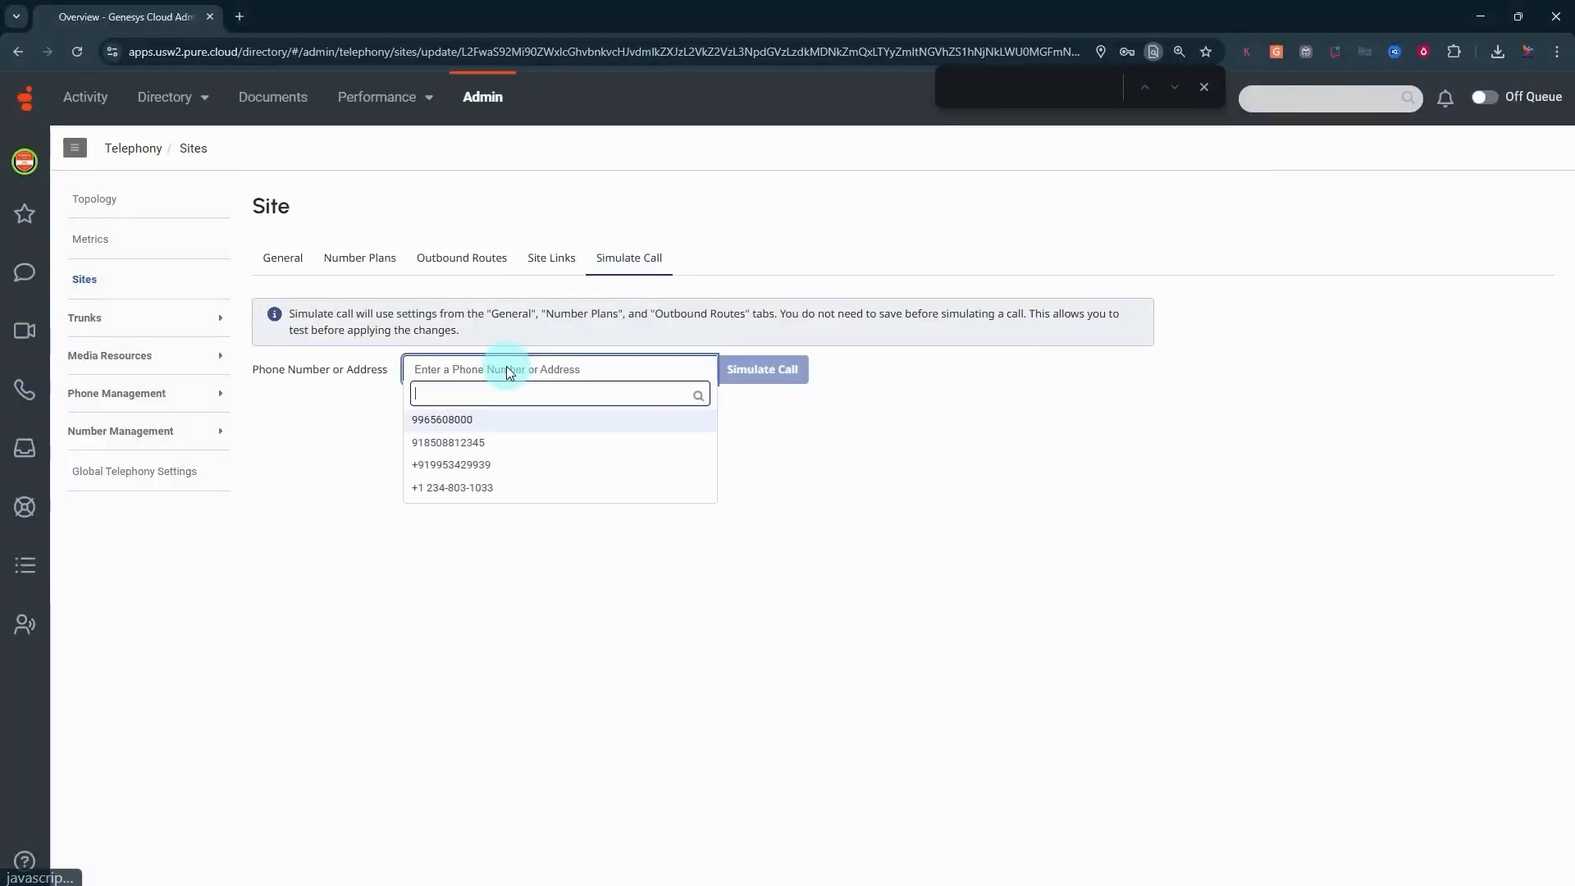
left_click(482, 448)
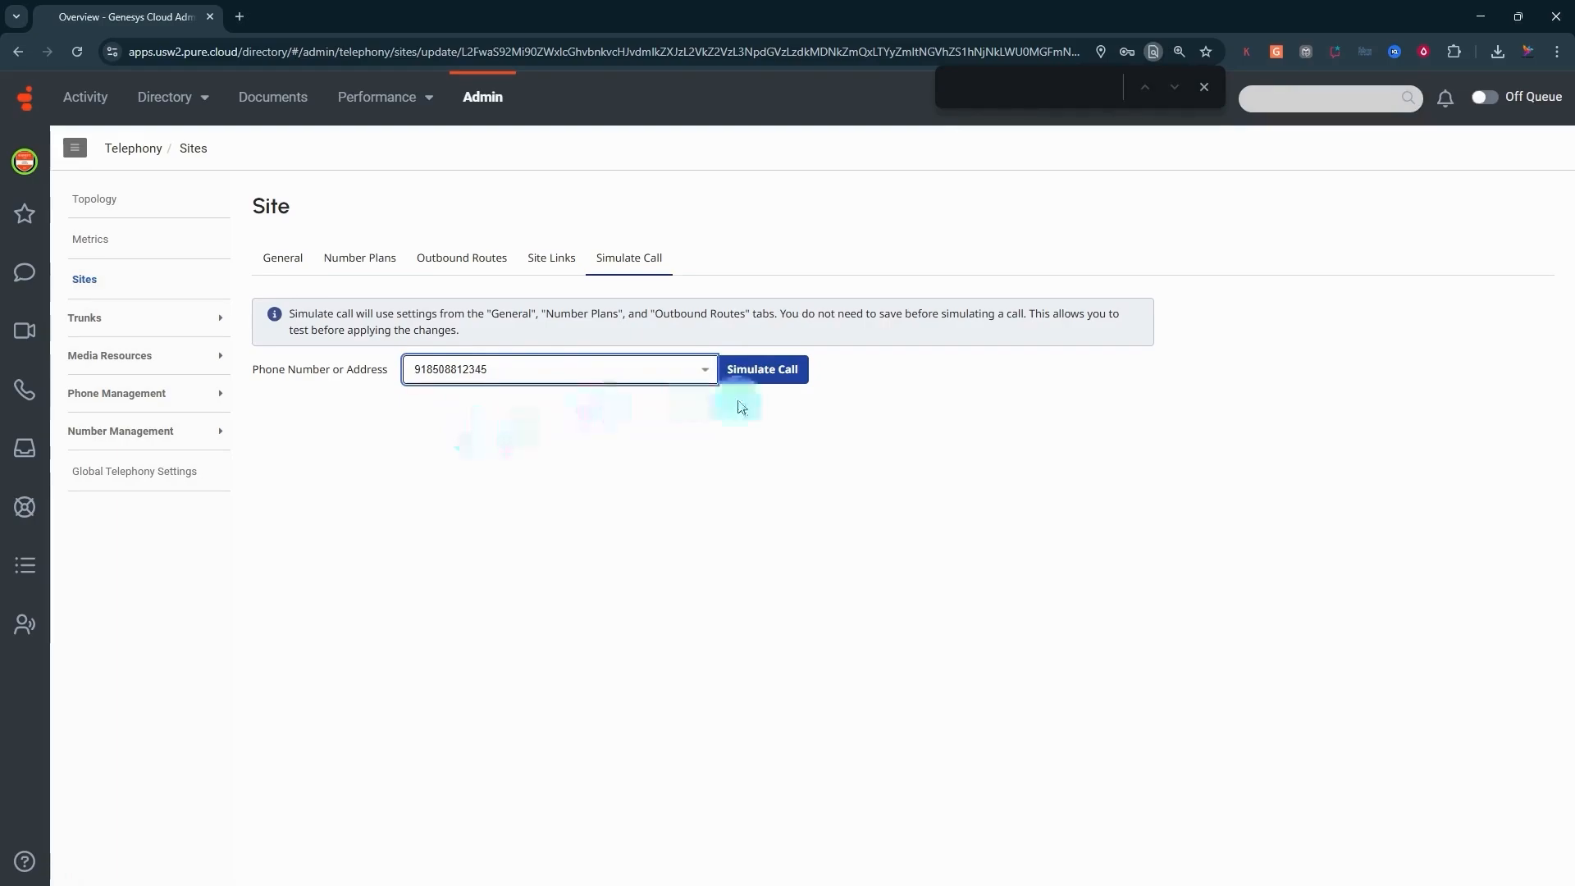
left_click(759, 370)
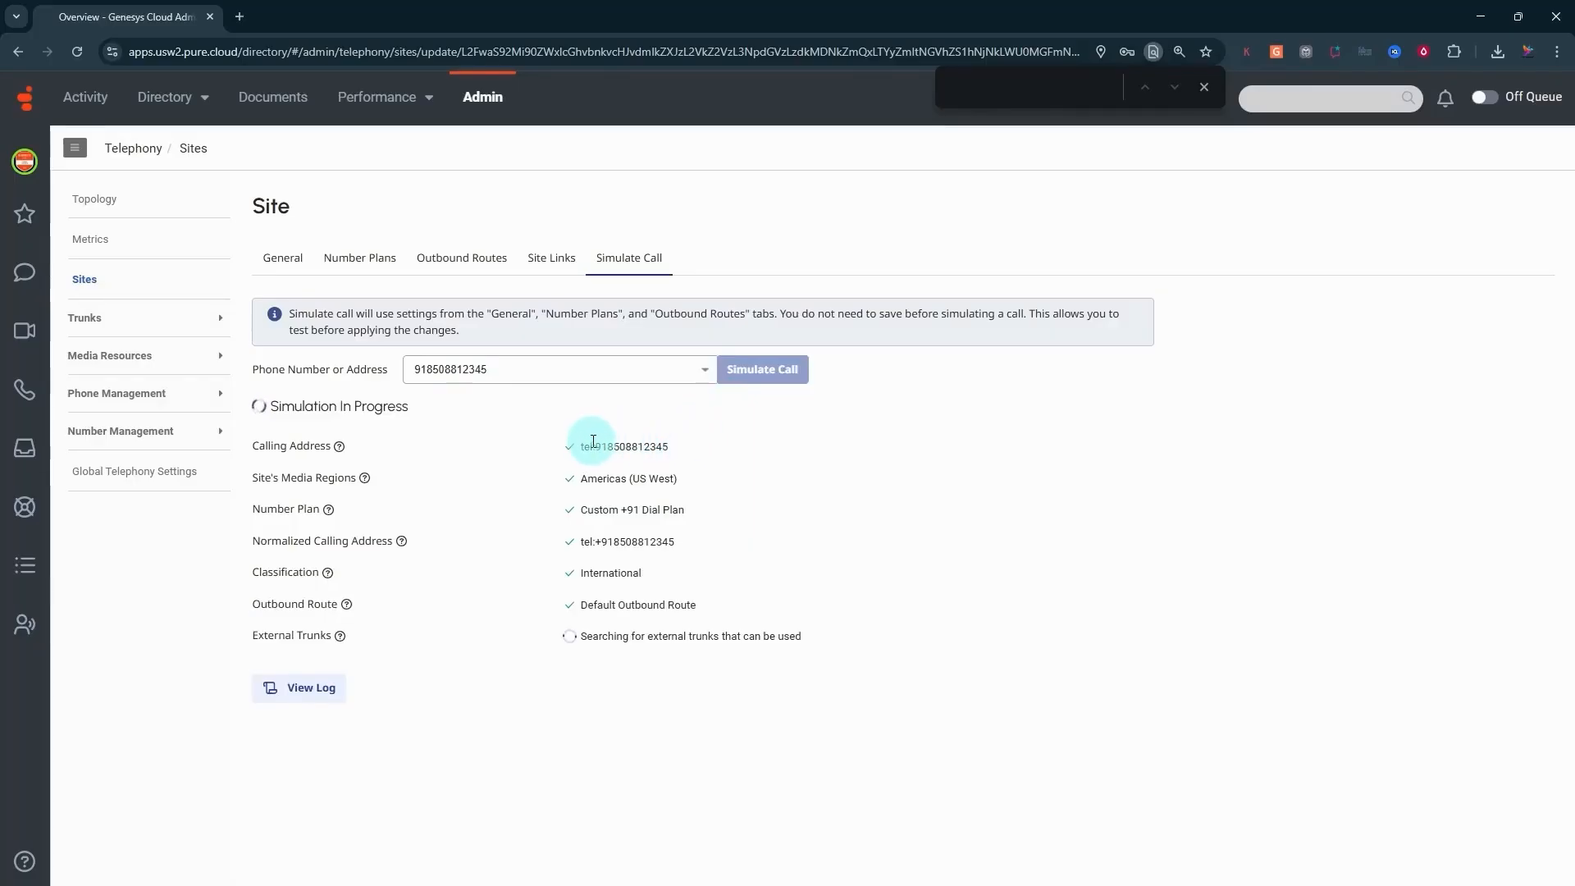
left_click_drag(581, 448, 668, 448)
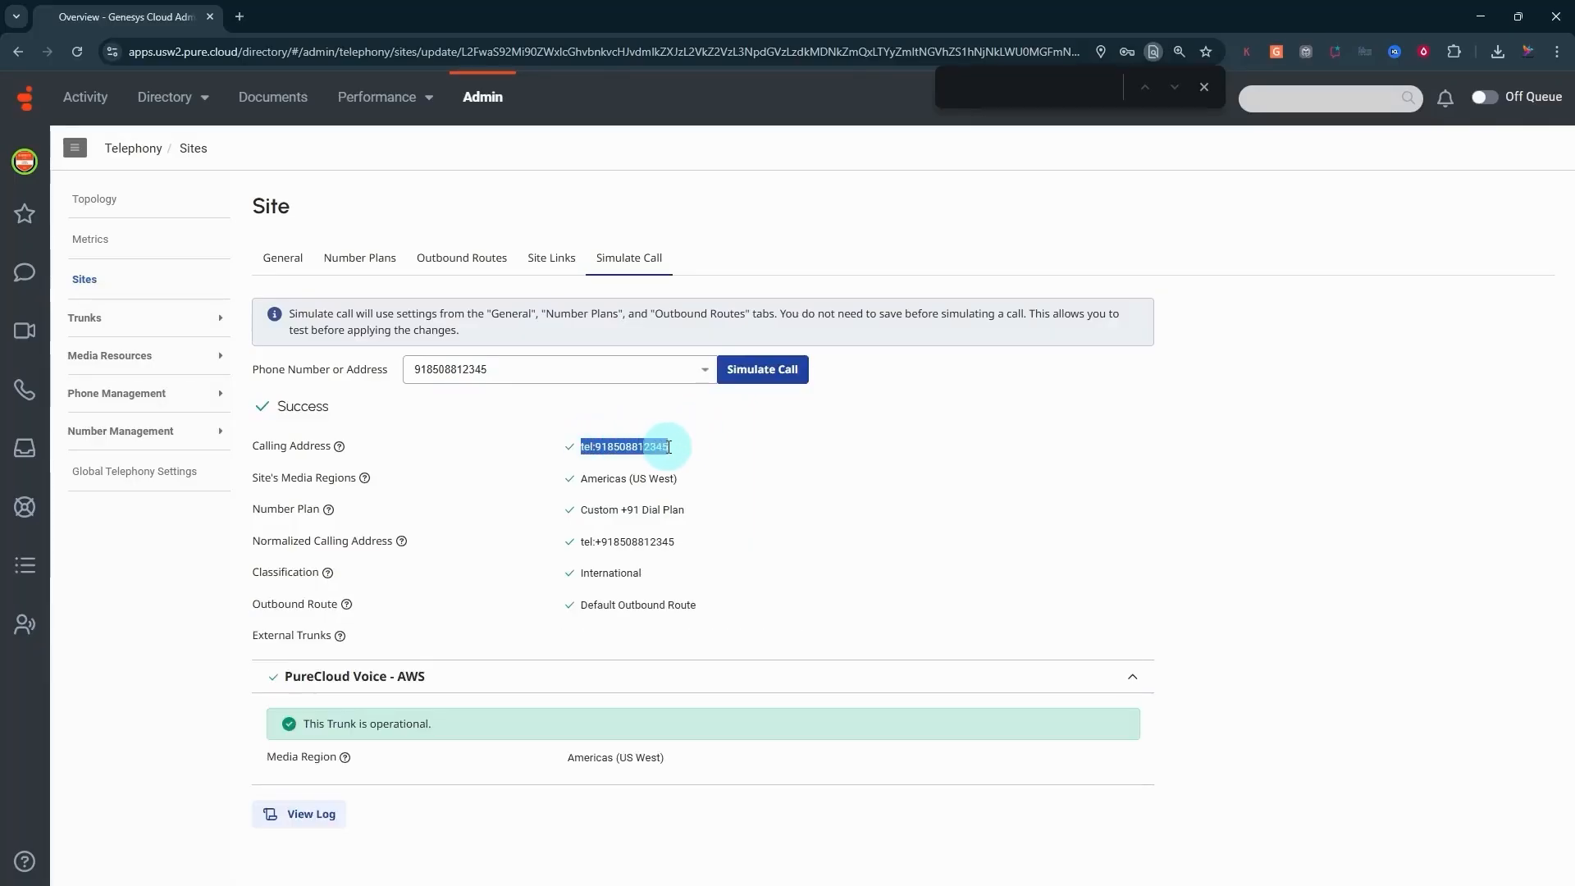
left_click(580, 545)
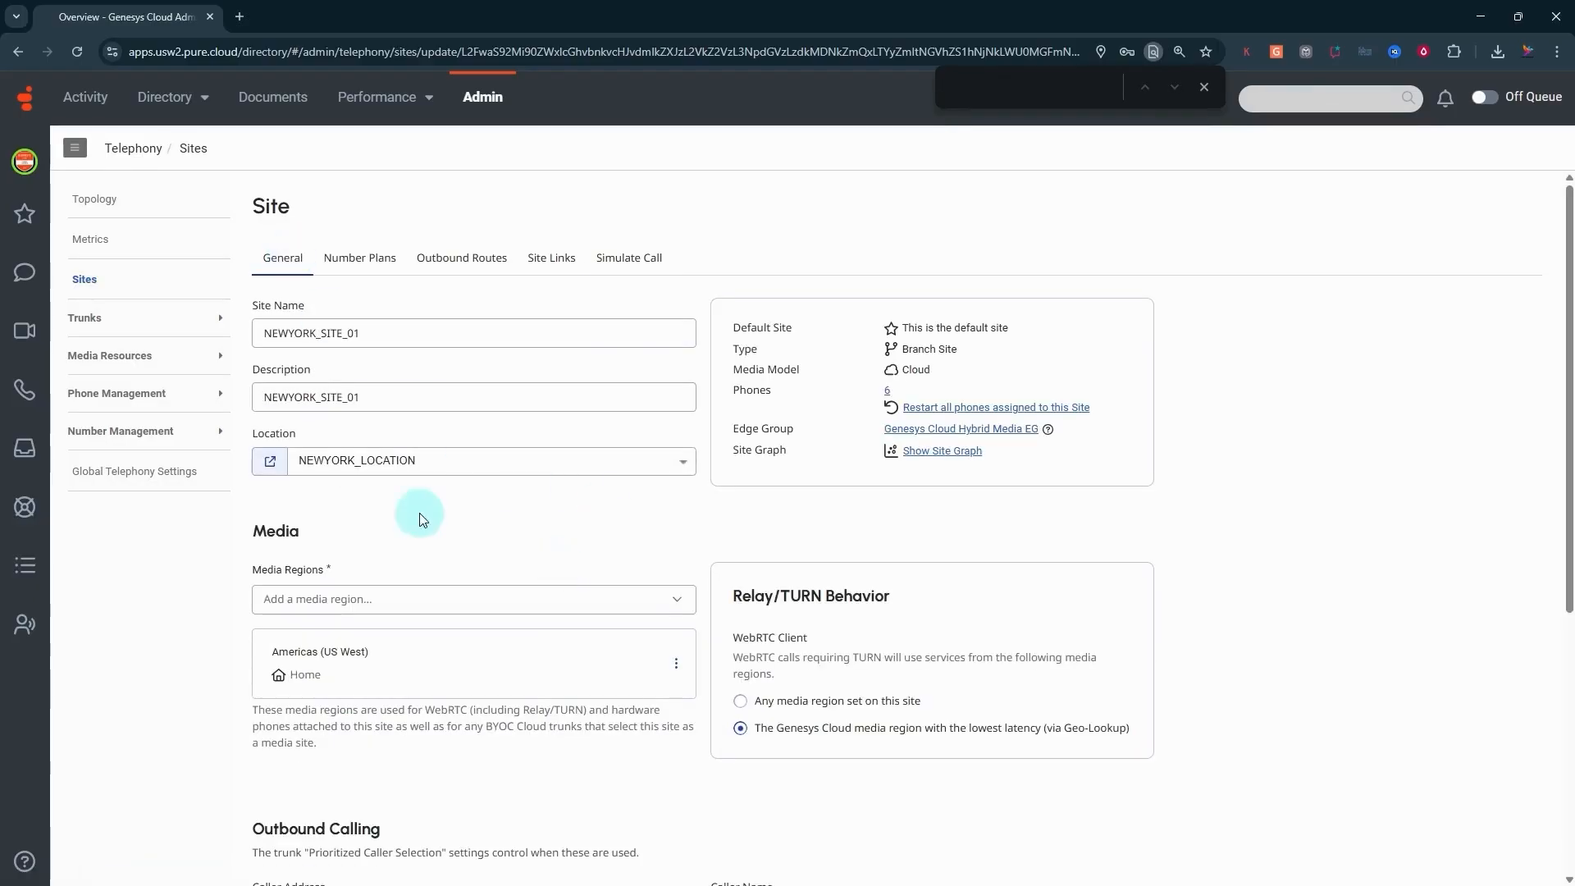
Review the site's general settings, including the media regions, edge group, automatic updates, and the caller address and caller name for outbound calling.
scroll(667, 658, "down", 5)
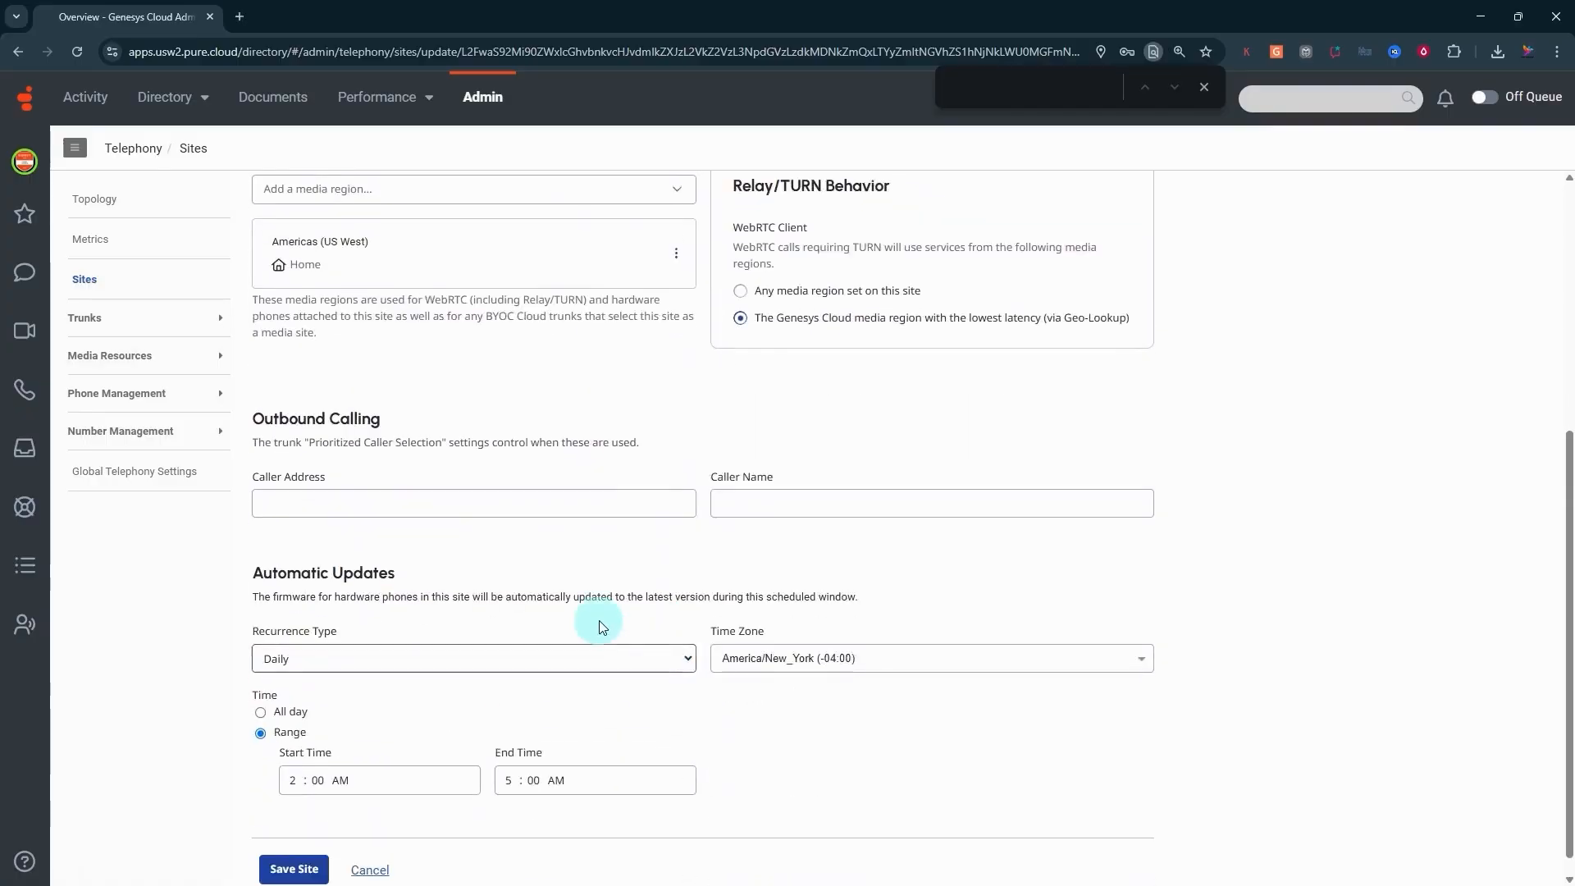
scroll(599, 620, "up", 3)
scroll(605, 594, "up", 2)
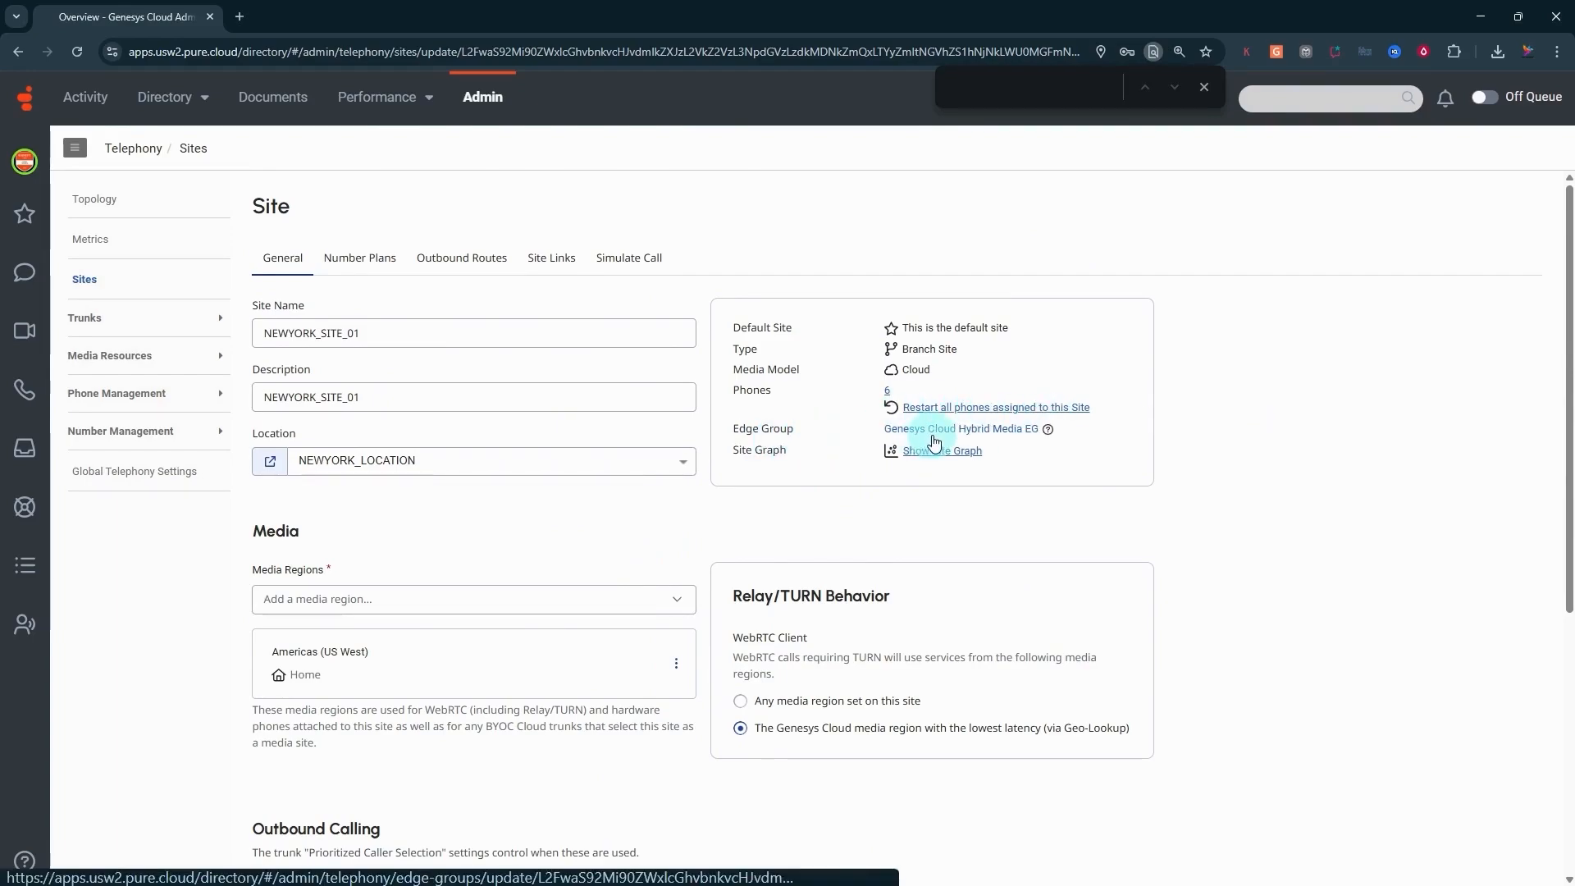
scroll(617, 736, "down", 3)
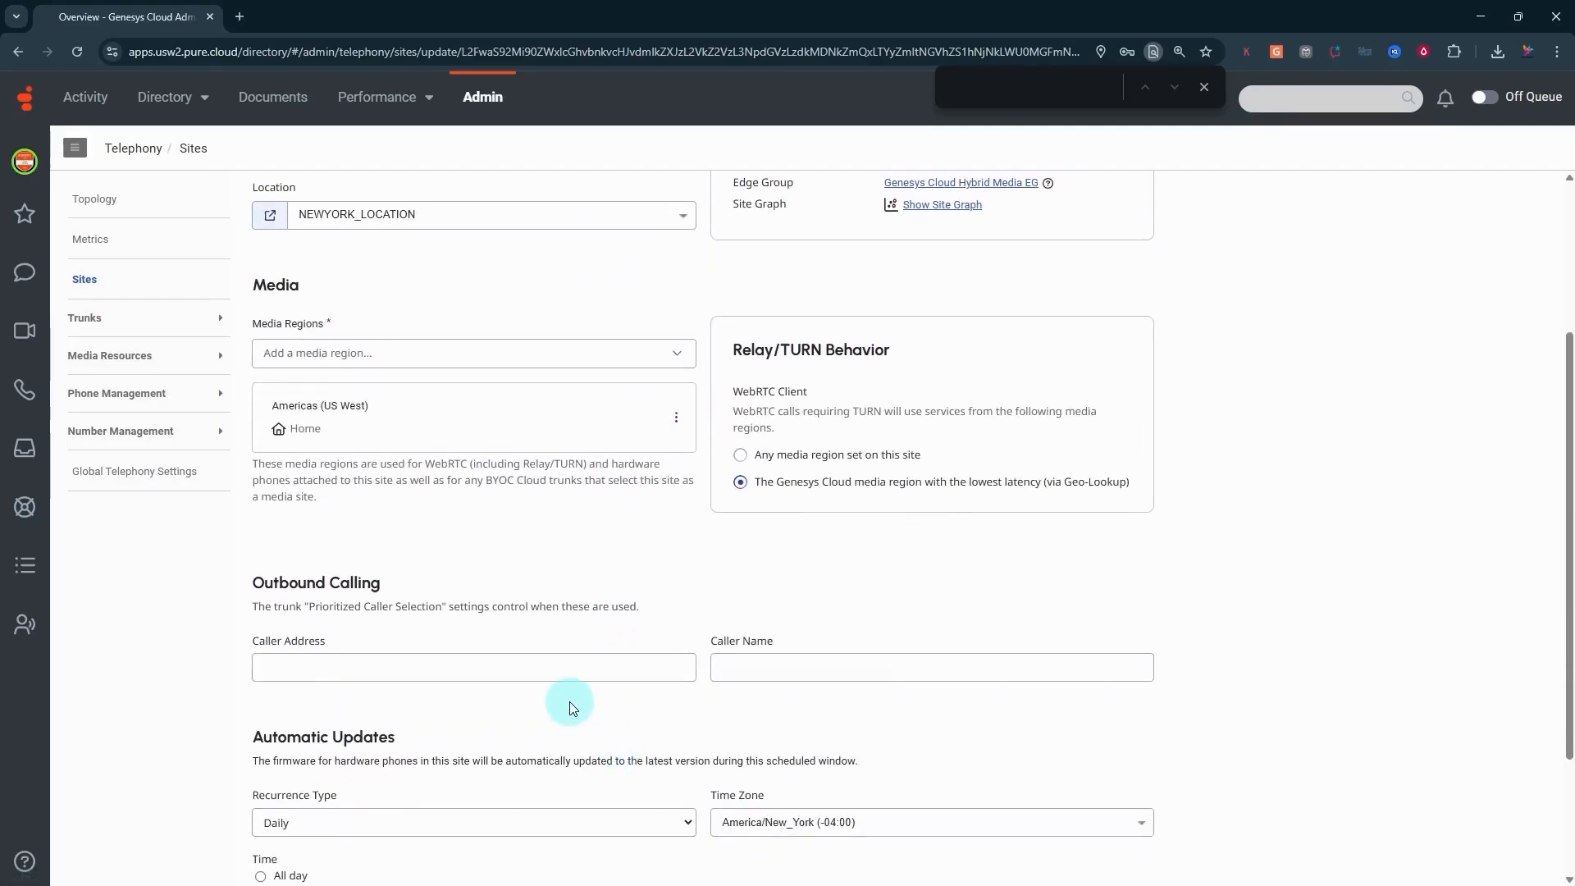
scroll(572, 707, "down", 2)
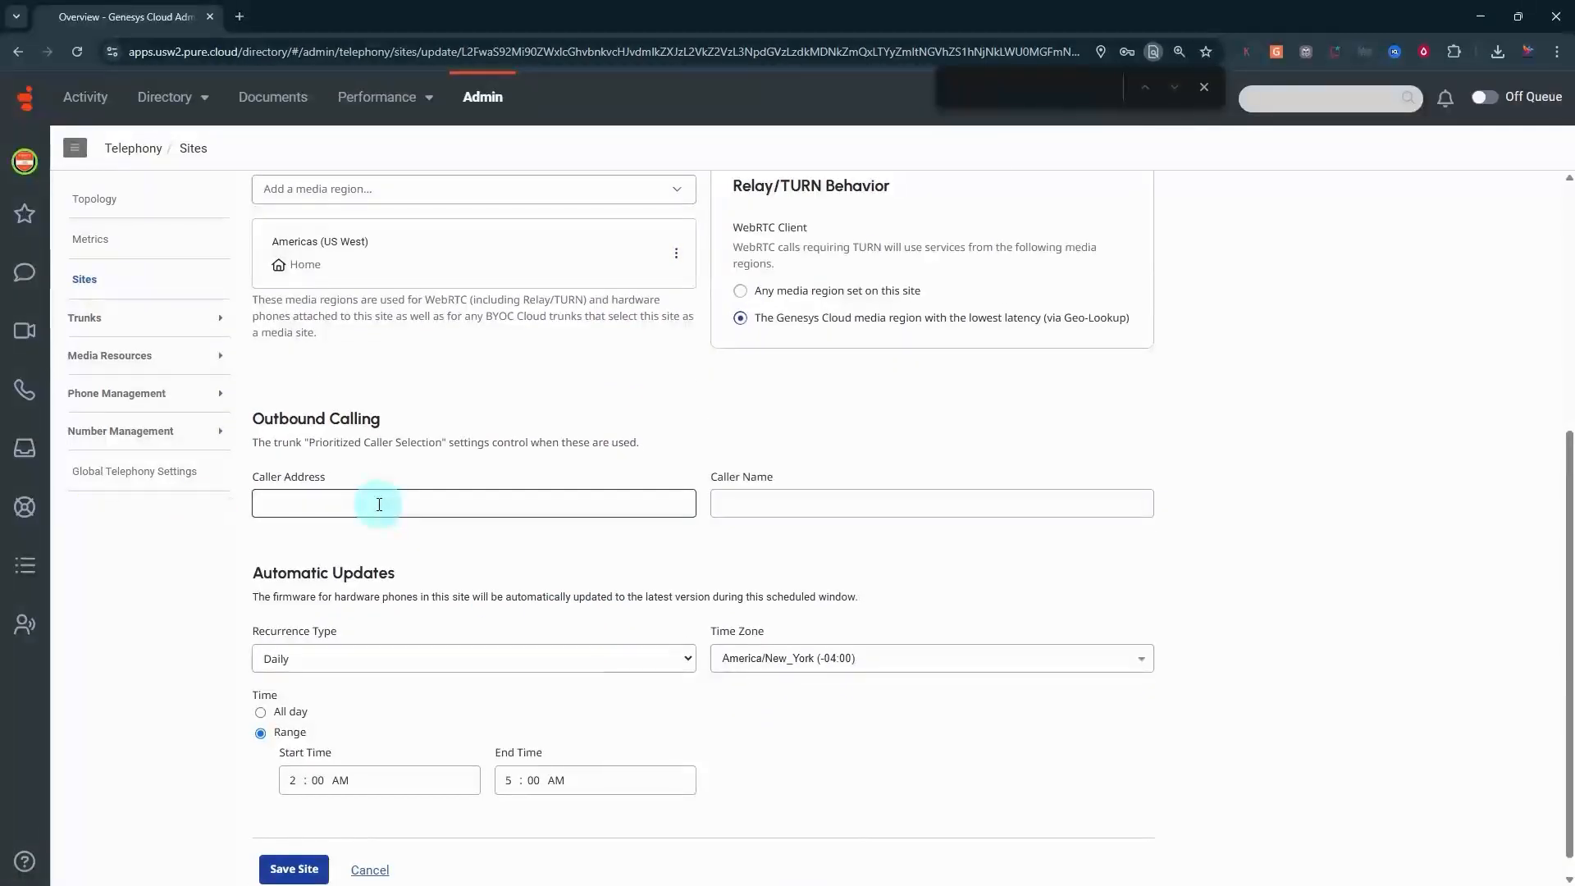
left_click(776, 504)
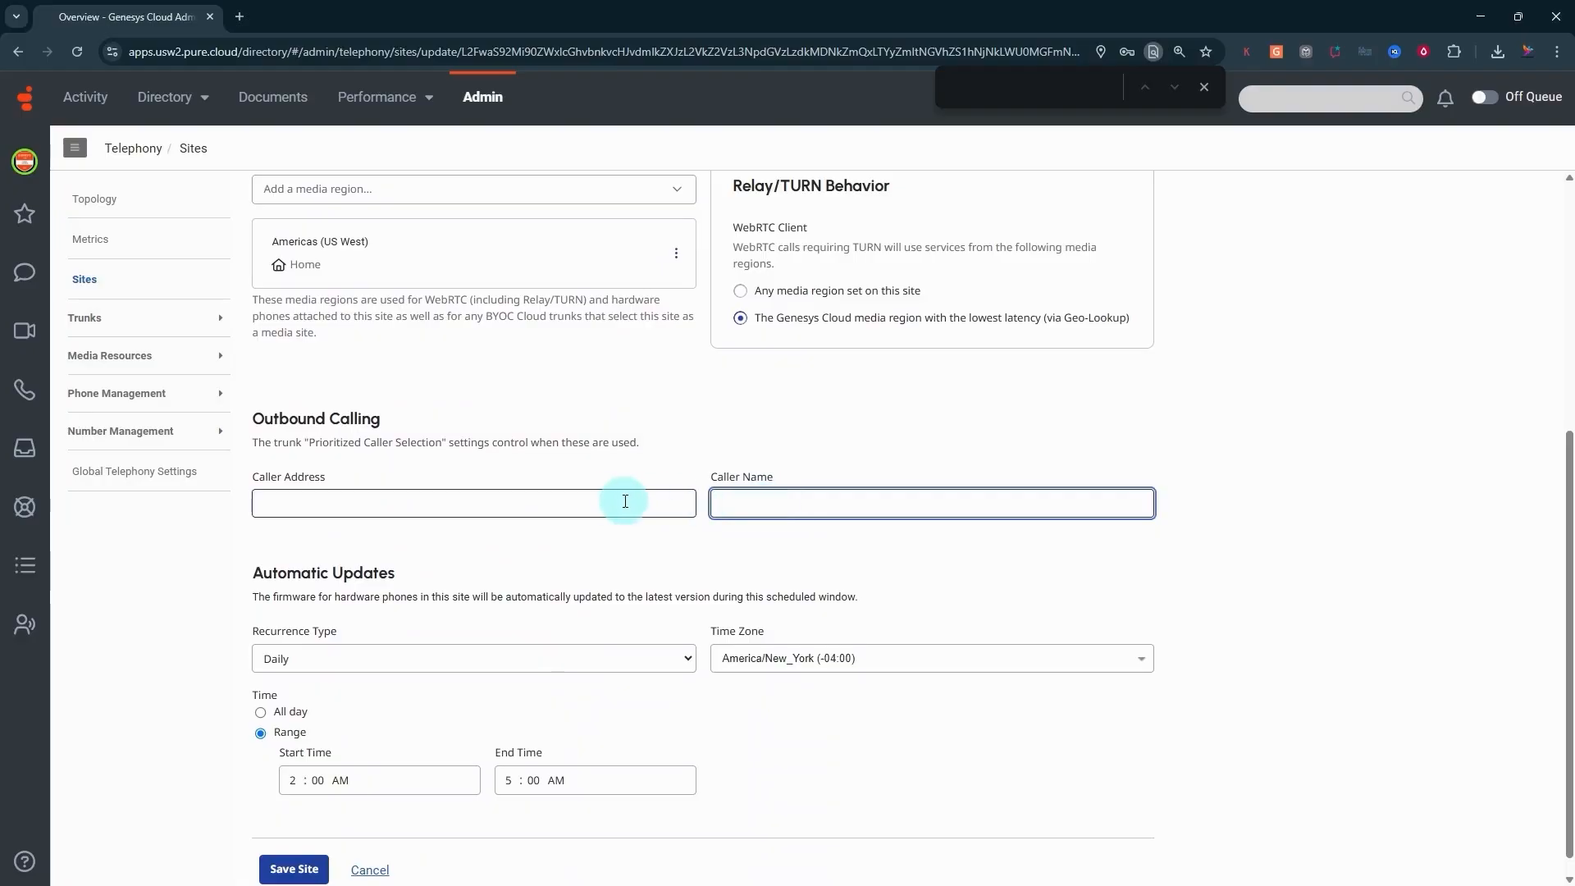
left_click(596, 503)
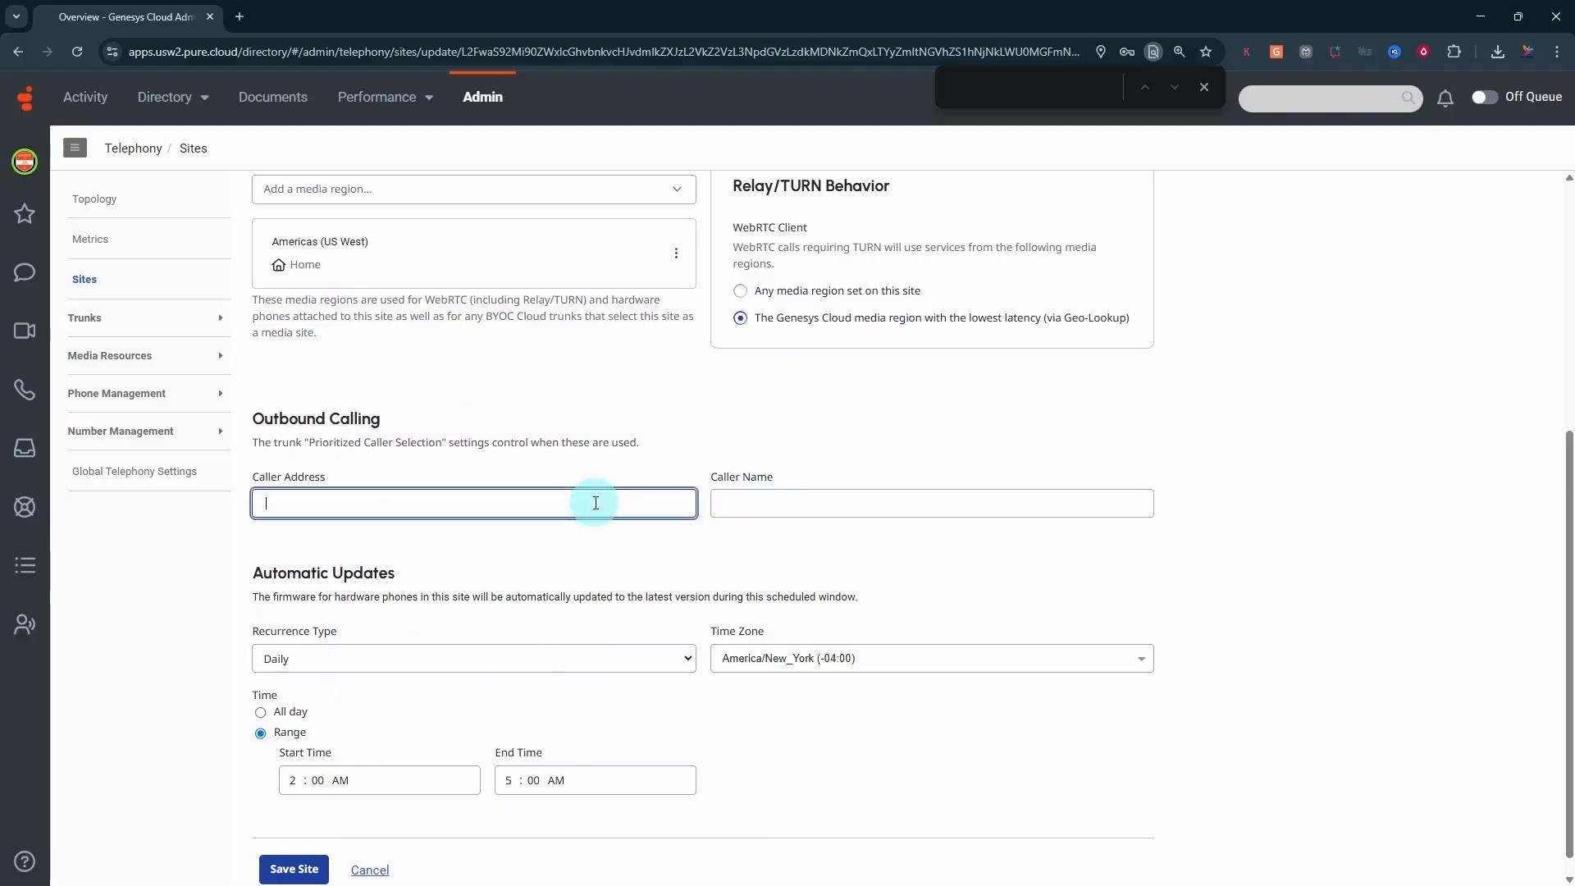
scroll(548, 635, "up", 5)
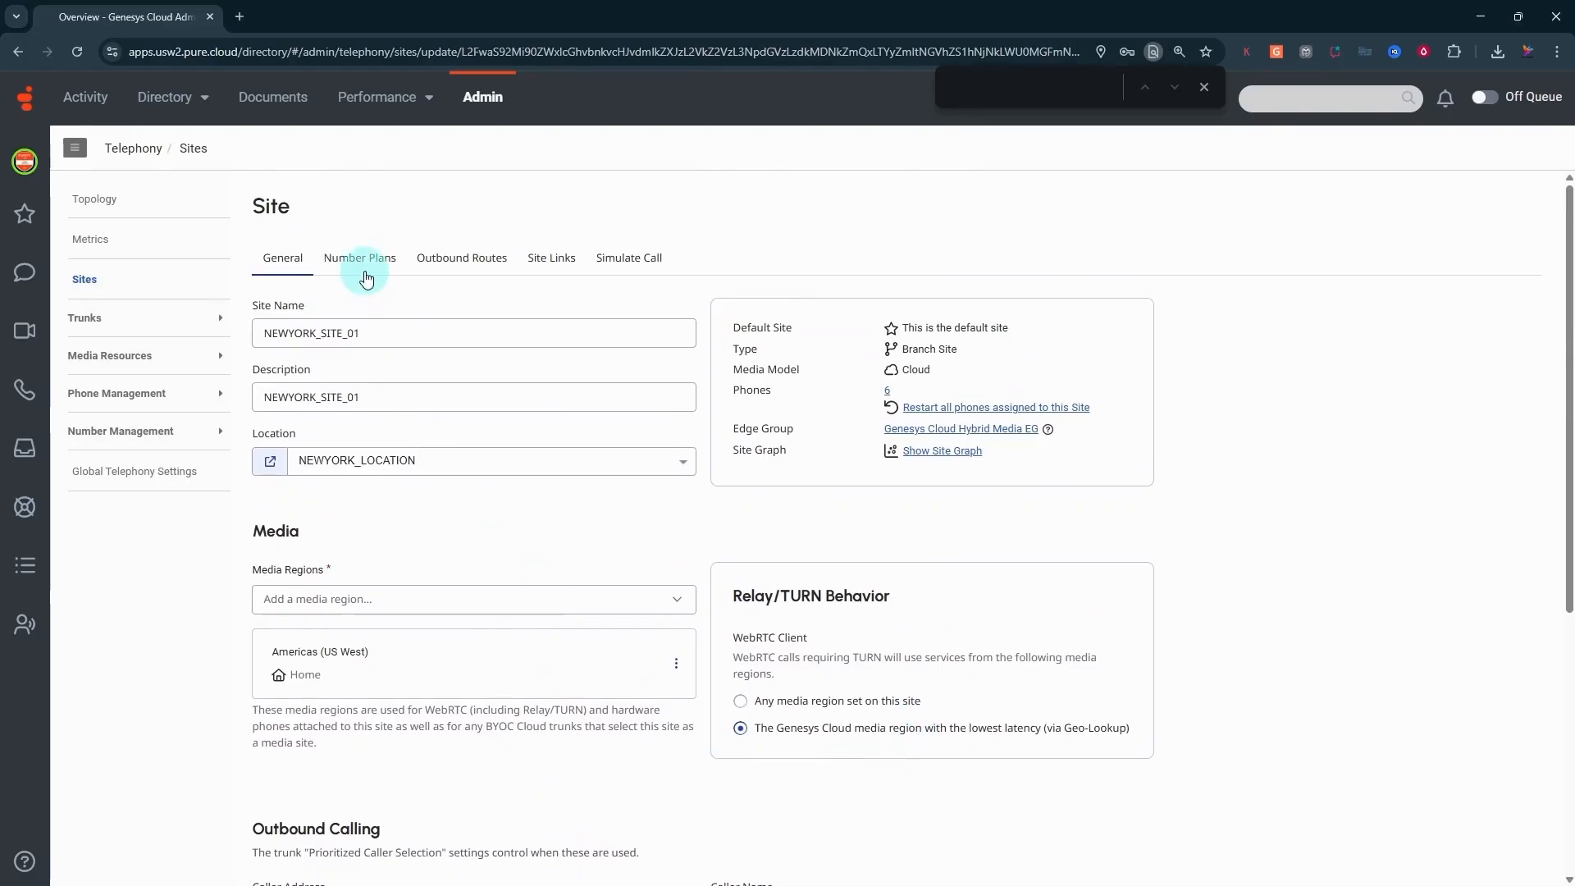
Open the PureCloud Voice - AWS external trunk and examine its outbound caller address and caller name.
left_click(361, 260)
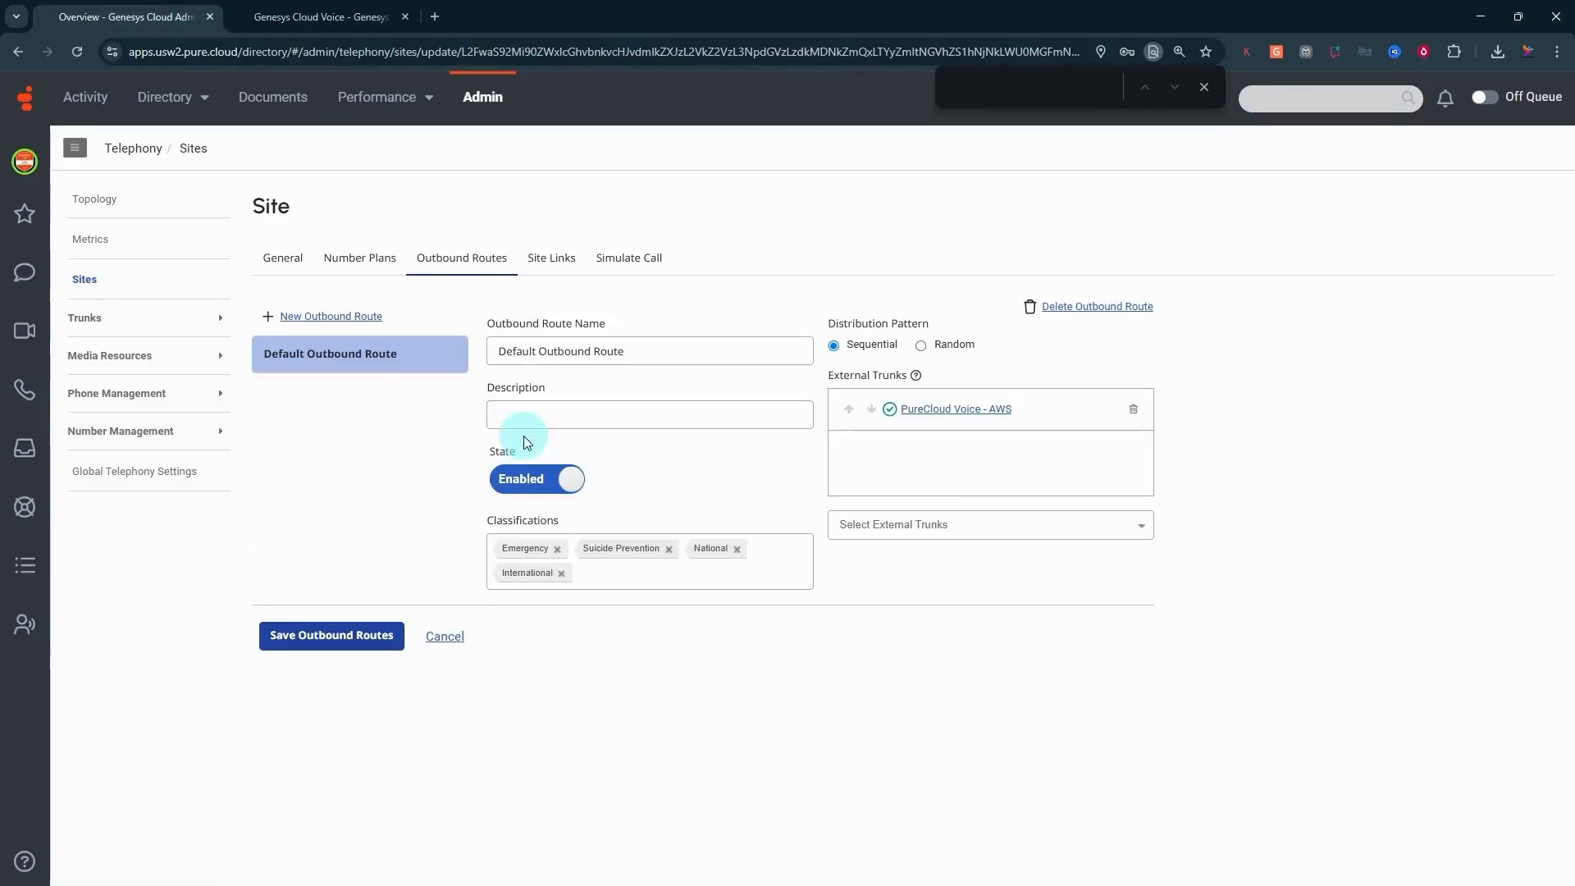
left_click(90, 317)
left_click(120, 344)
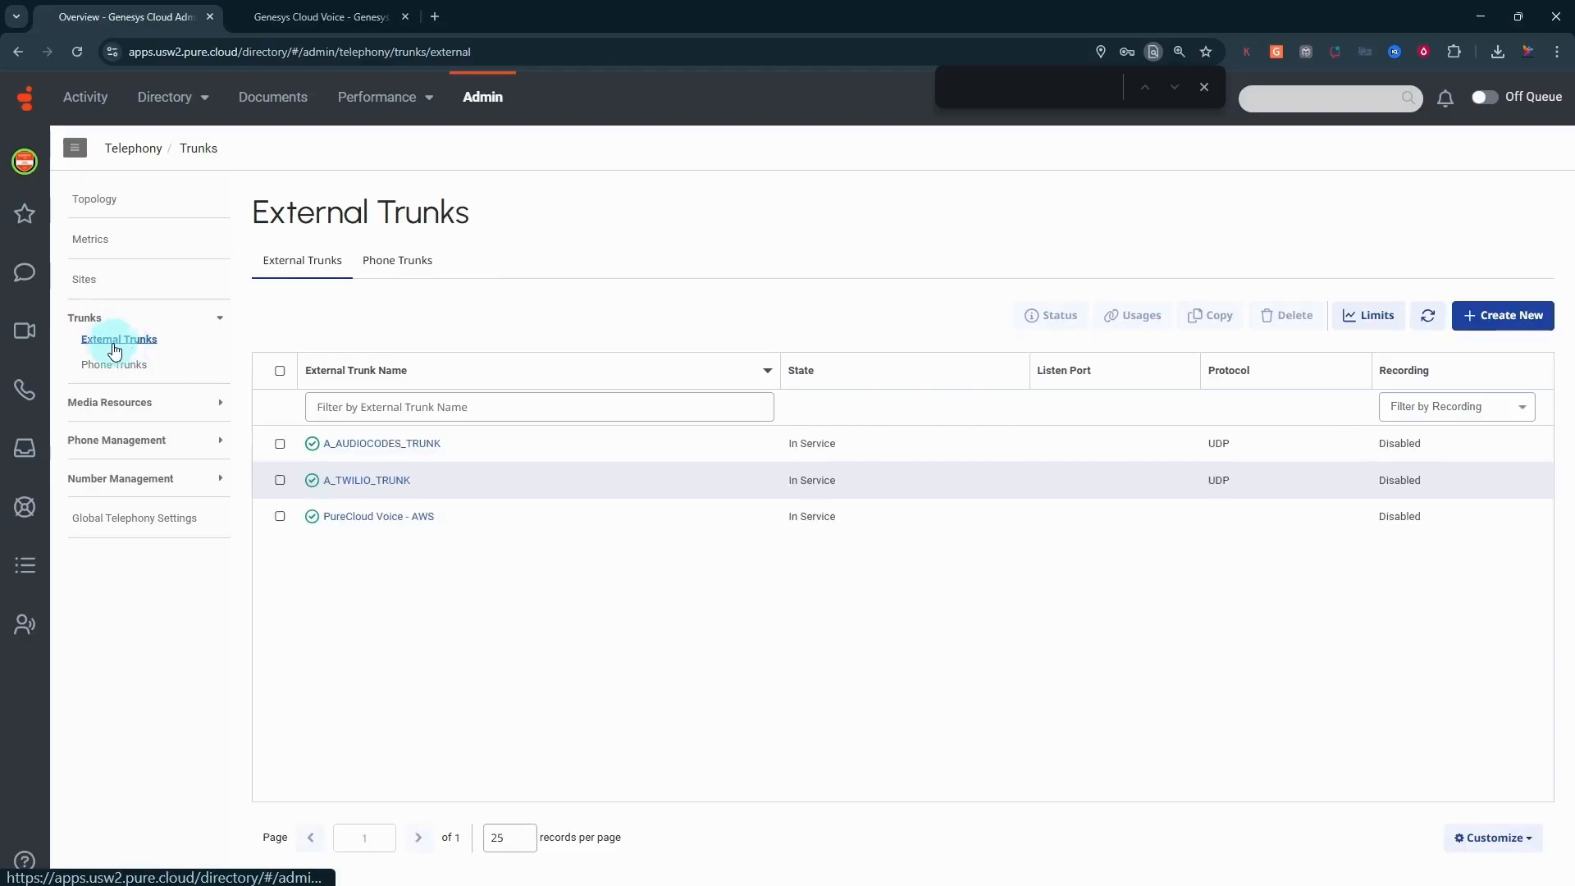
left_click(364, 520)
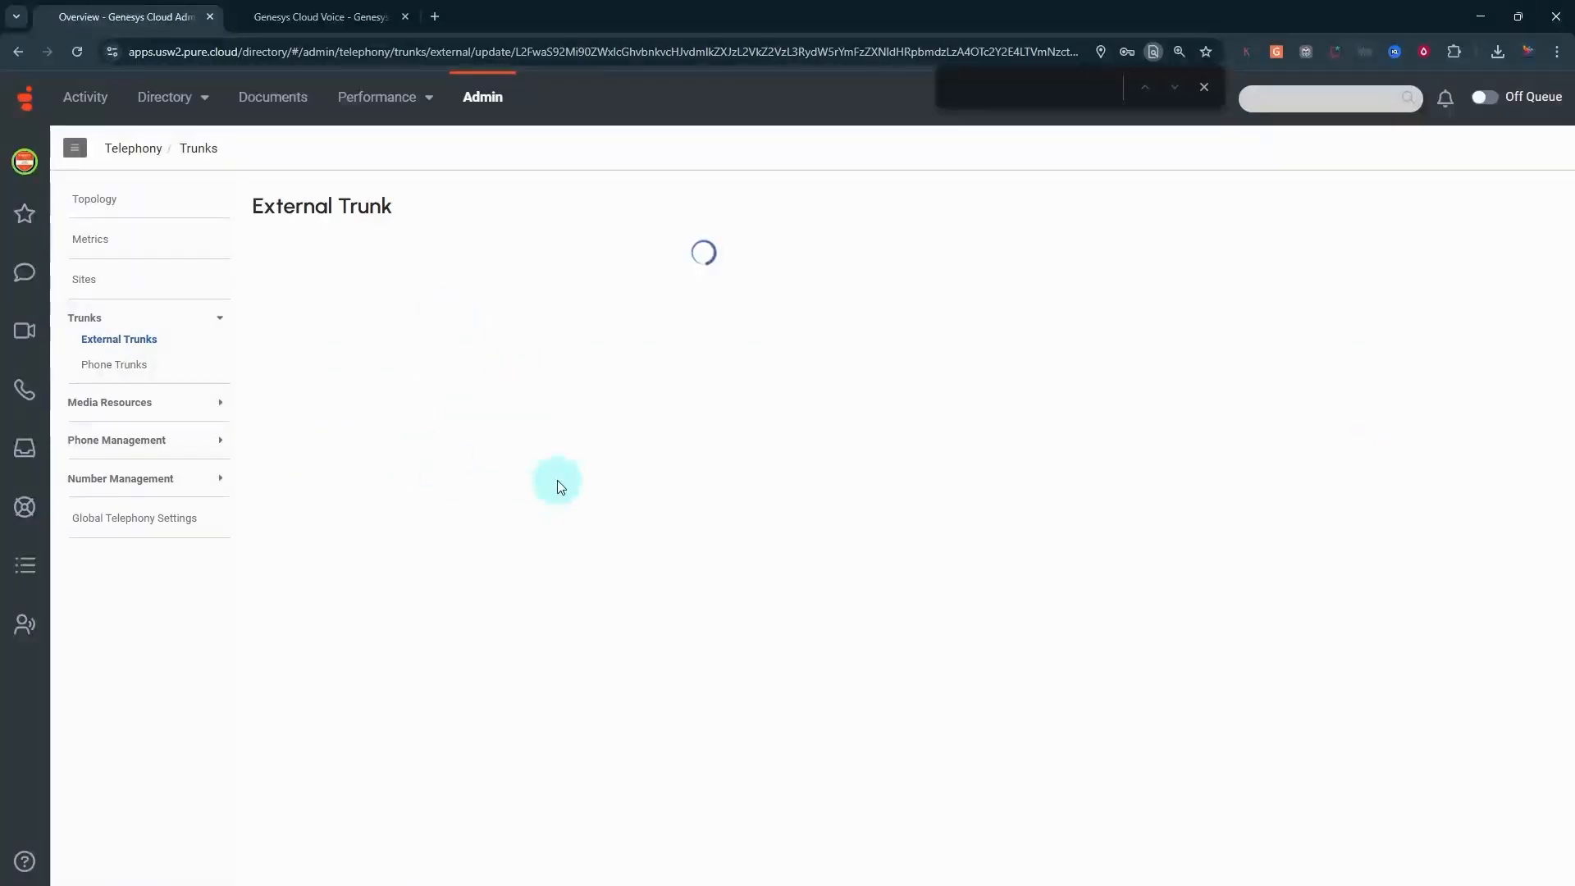
scroll(572, 575, "down", 2)
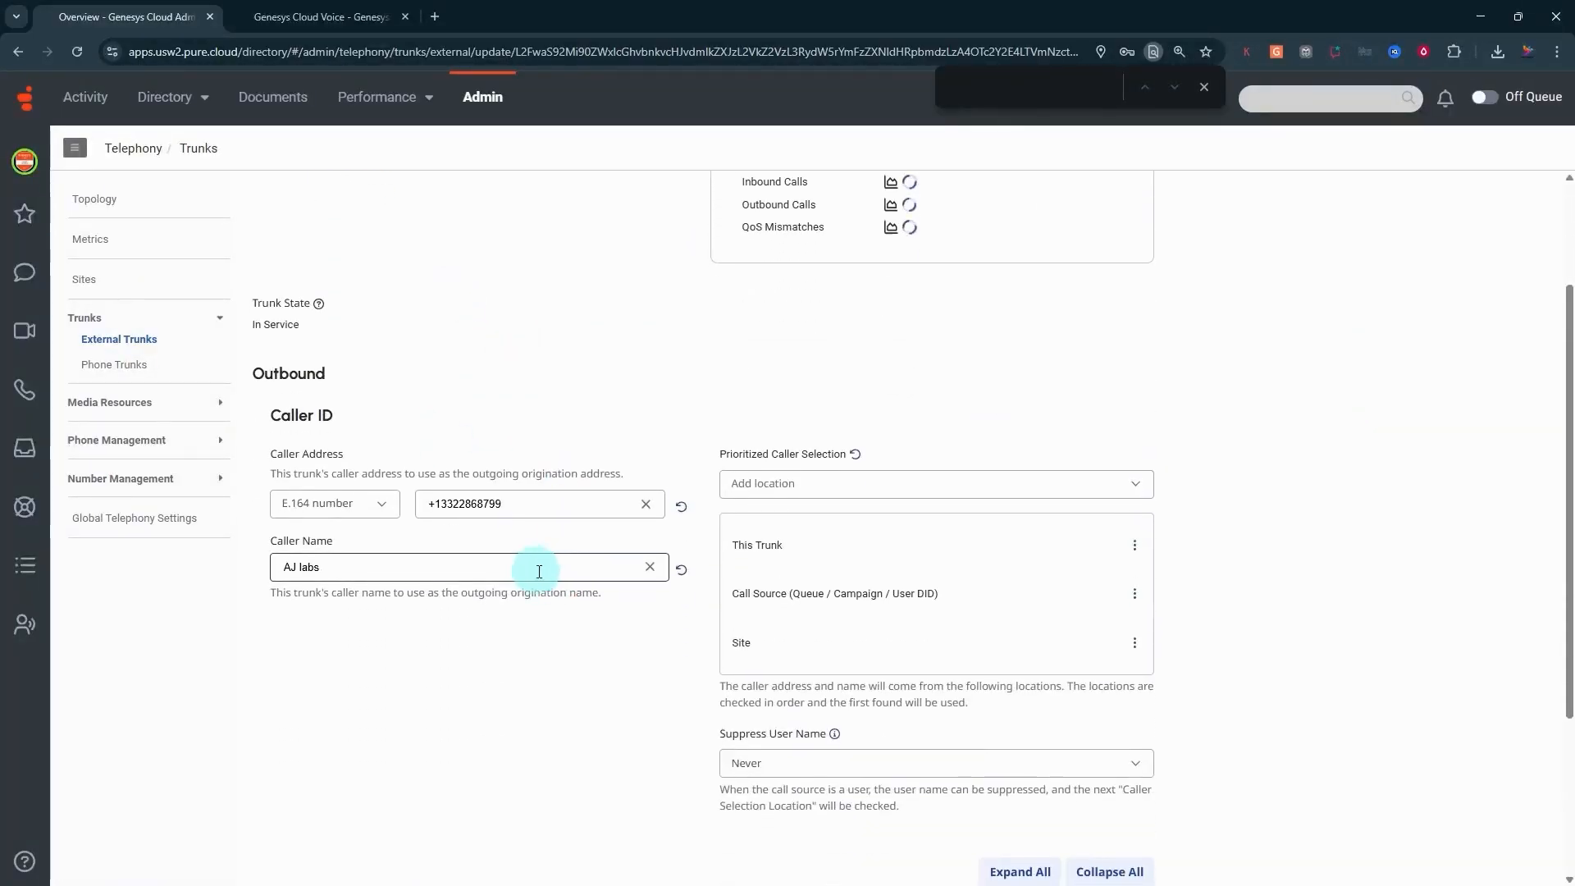
left_click(519, 503)
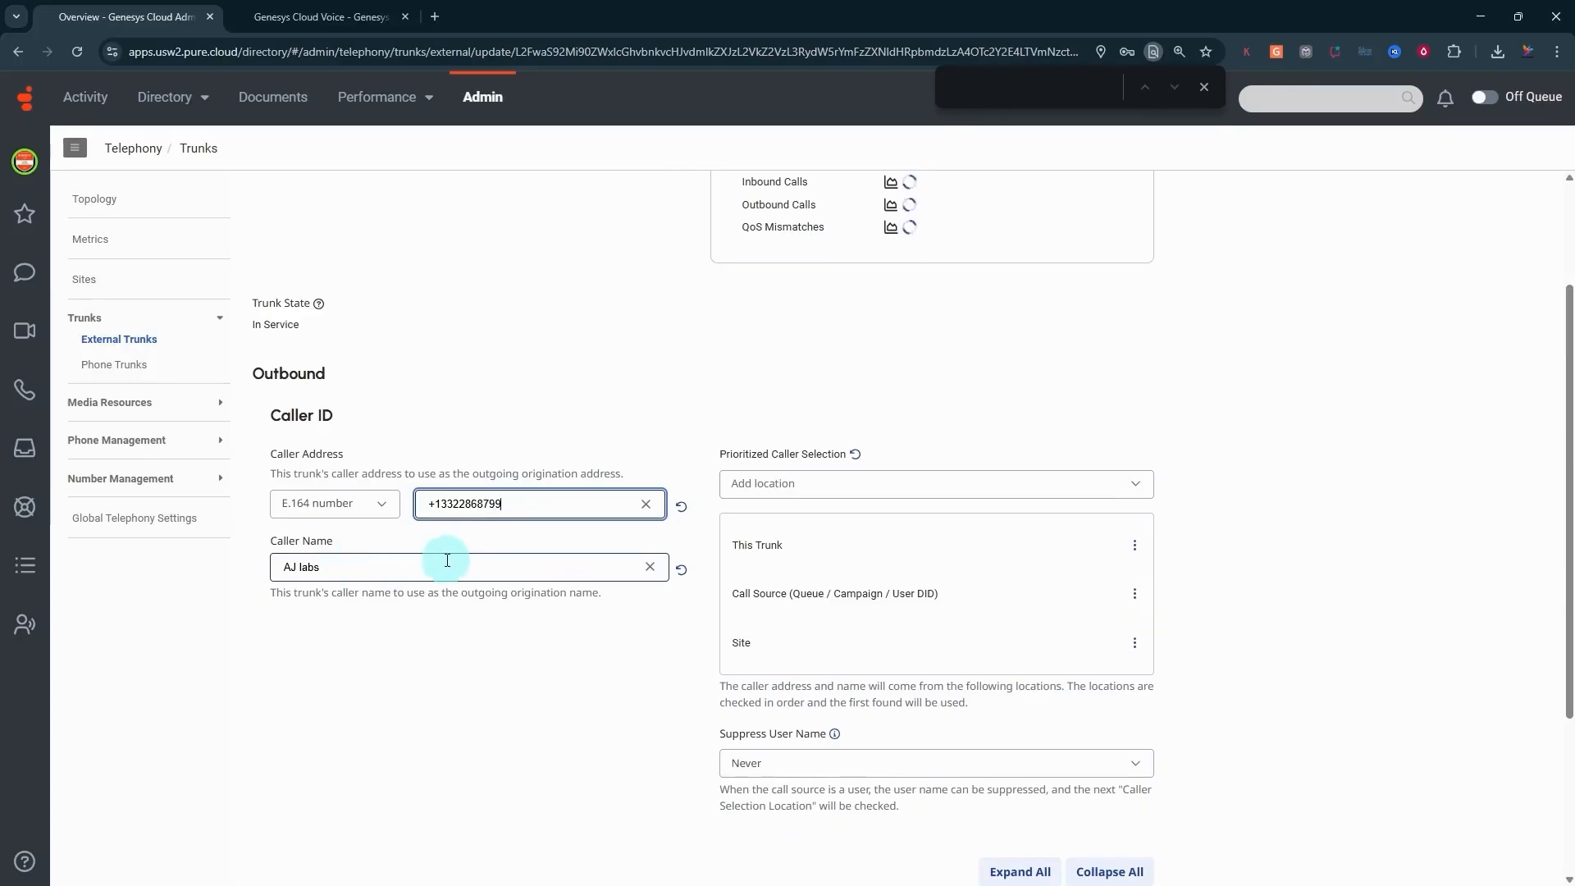
Set the outbound caller name of the PureCloud Voice - AWS trunk to XYZ Company.
scroll(385, 555, "up", 2)
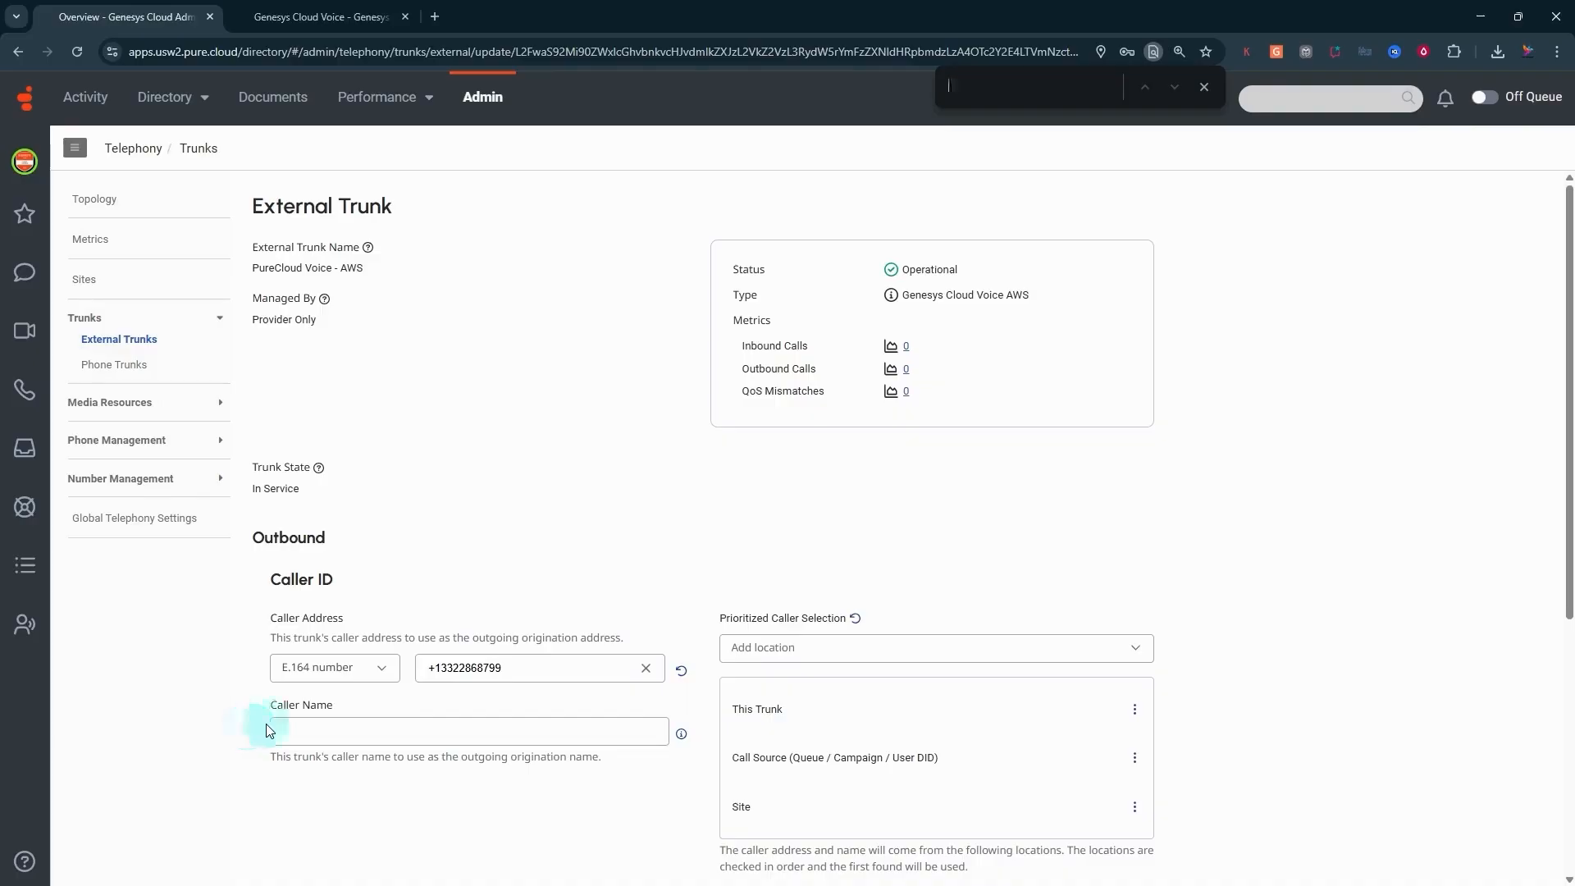
left_click(310, 728)
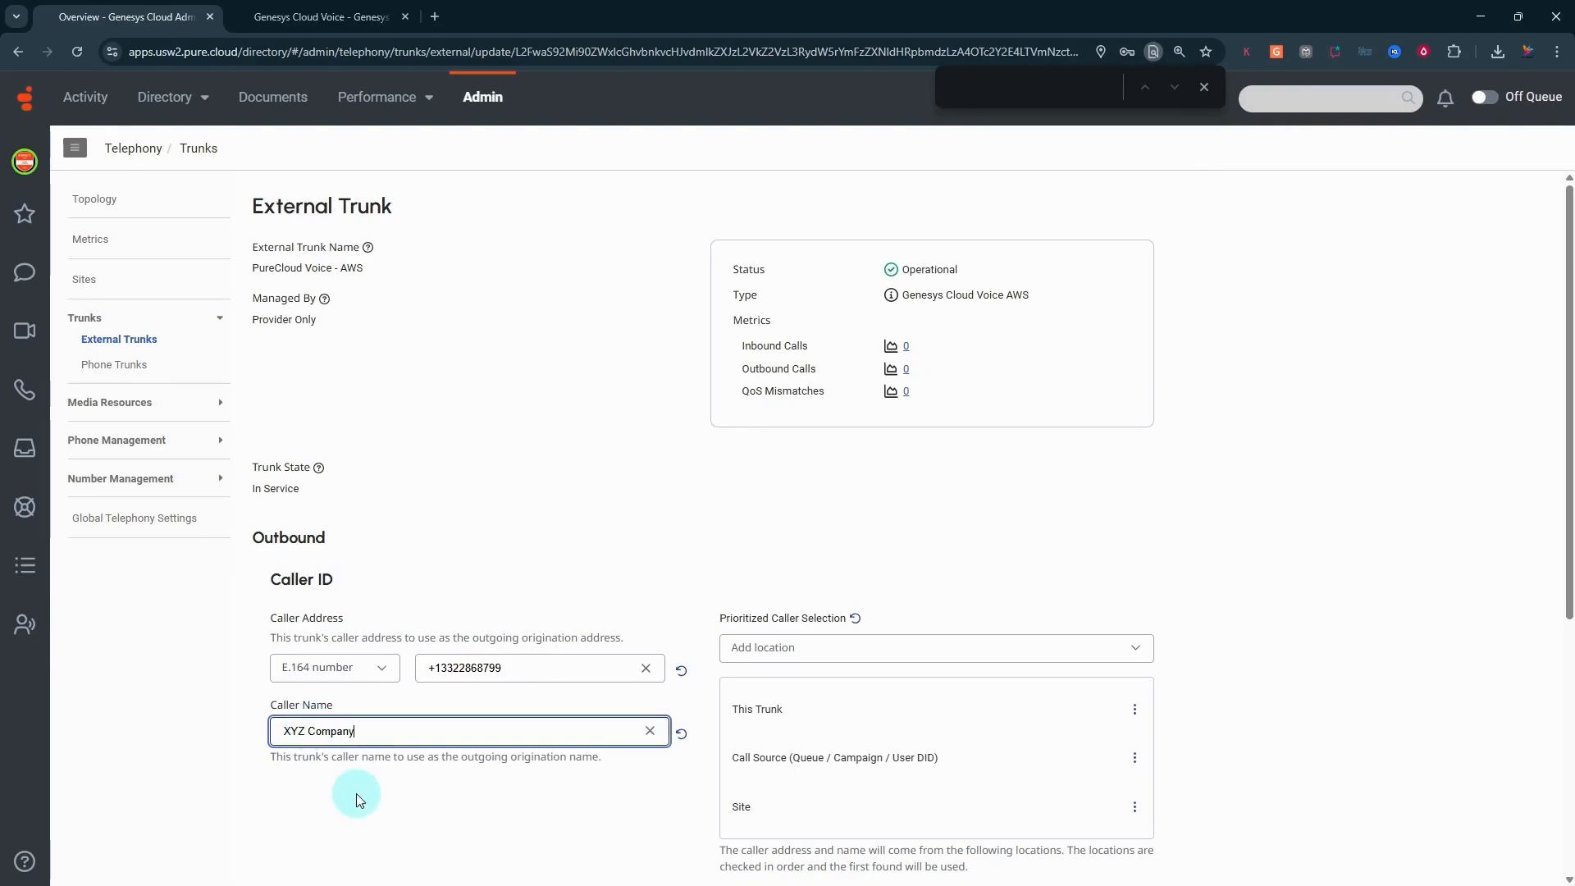
left_click(459, 779)
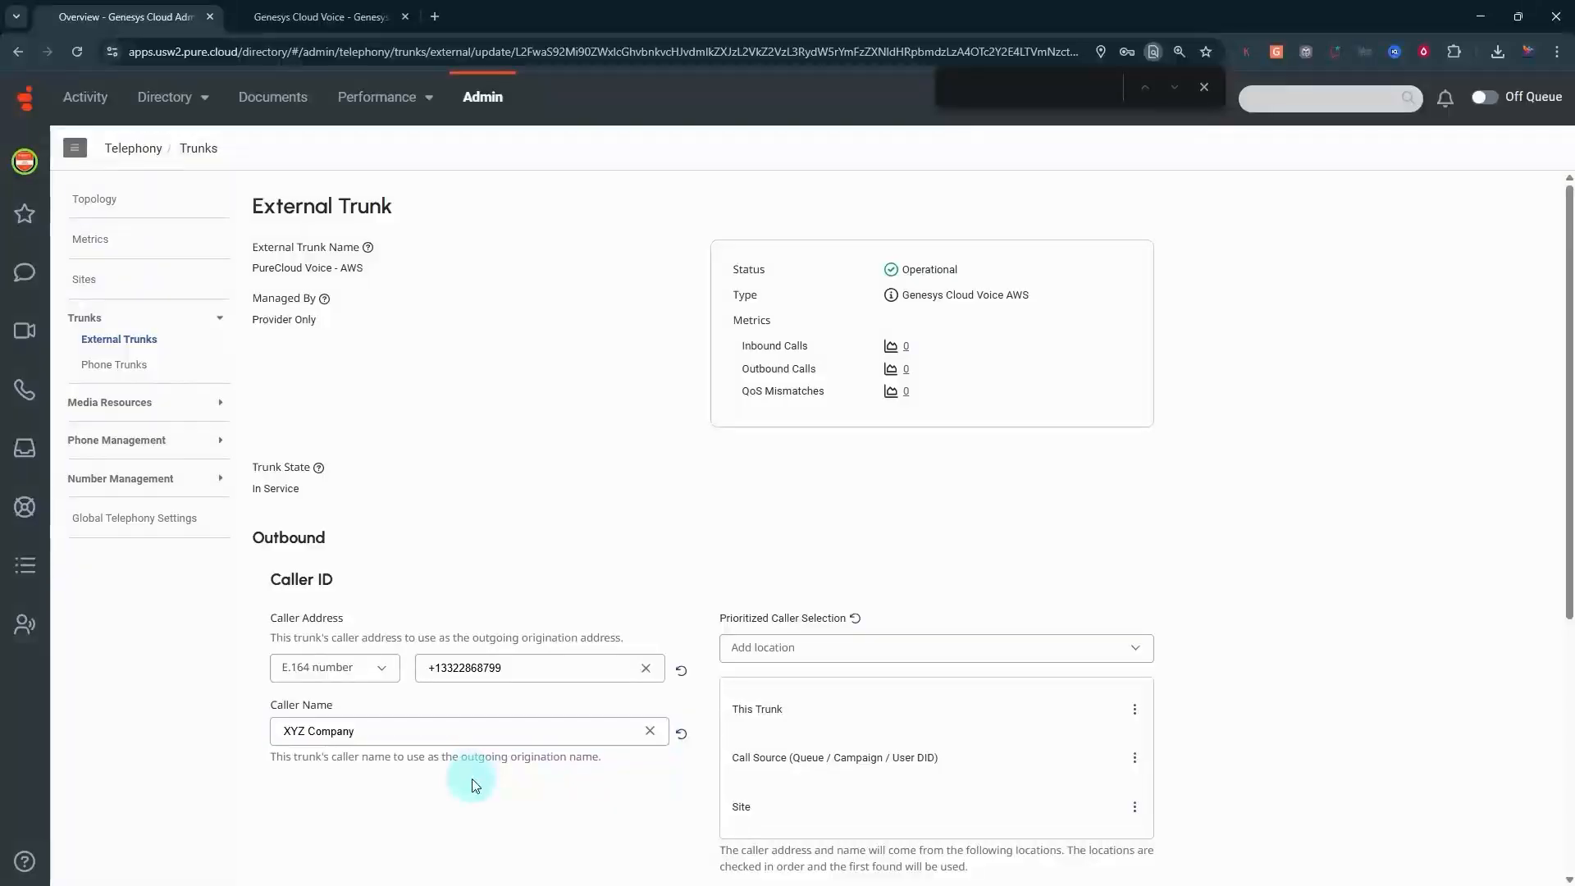
Examine the trunk's E.164 caller address and the This Trunk and Call Source entries in the prioritized caller selection.
scroll(538, 786, "down", 1)
left_click(489, 588)
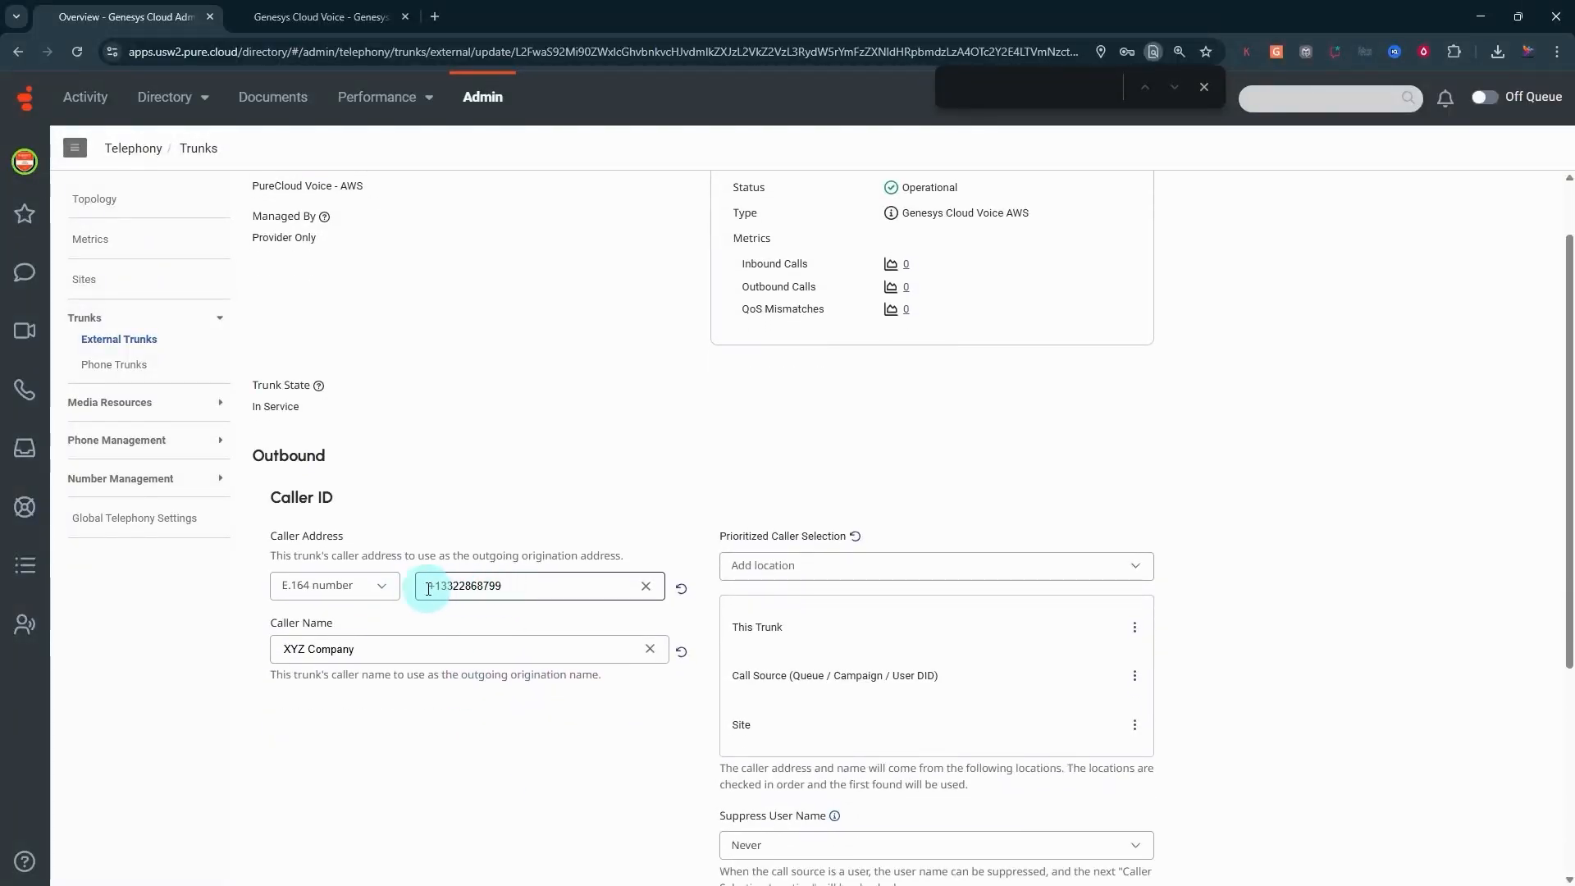
left_click(397, 587)
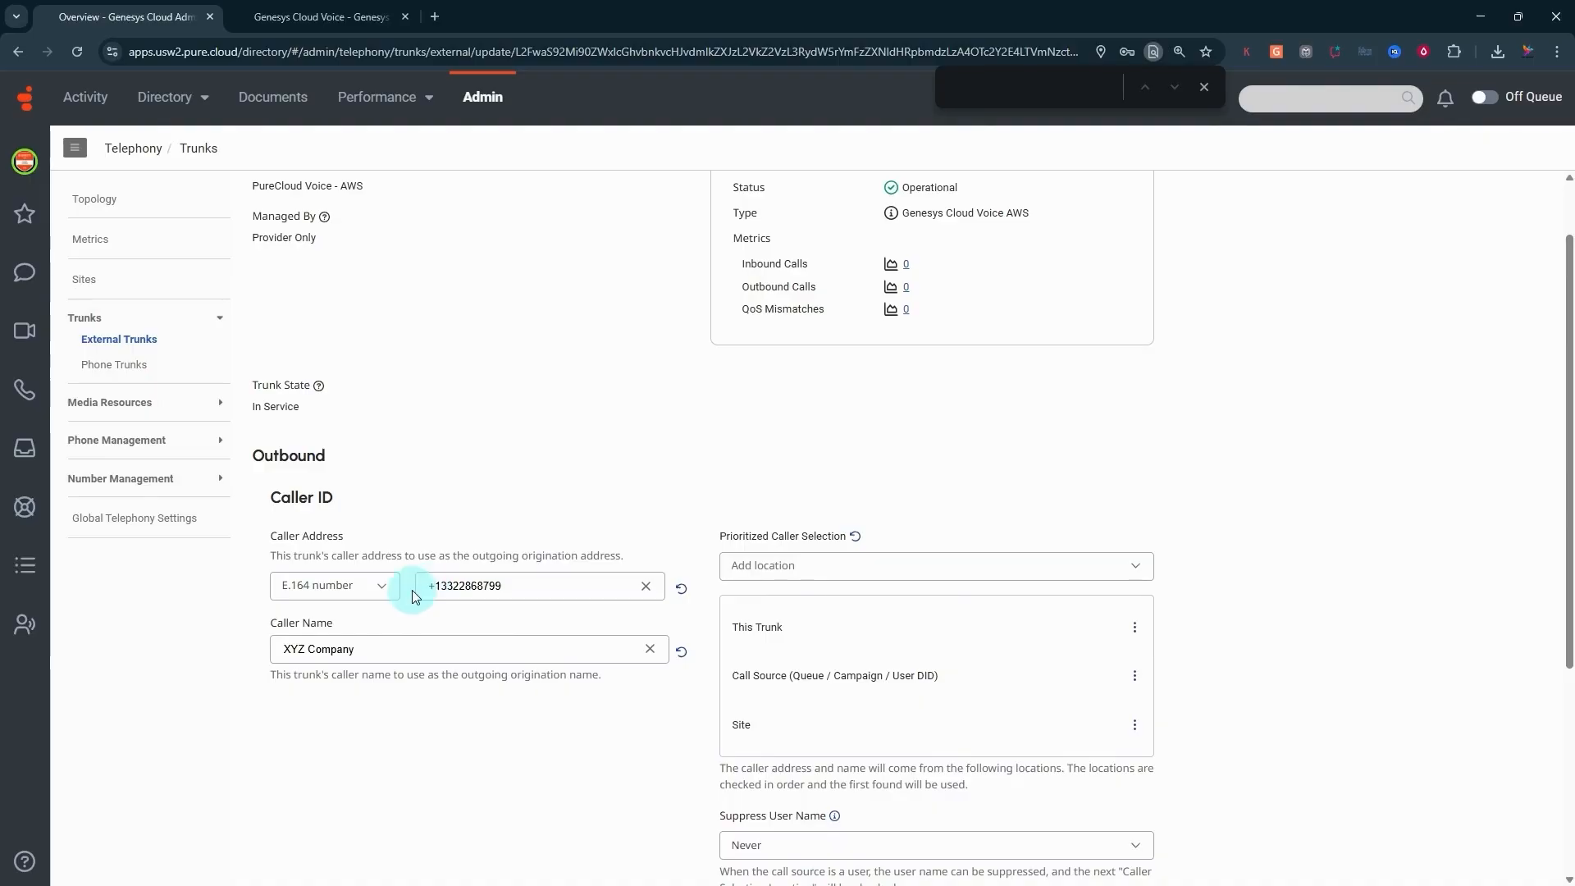
left_click(481, 588)
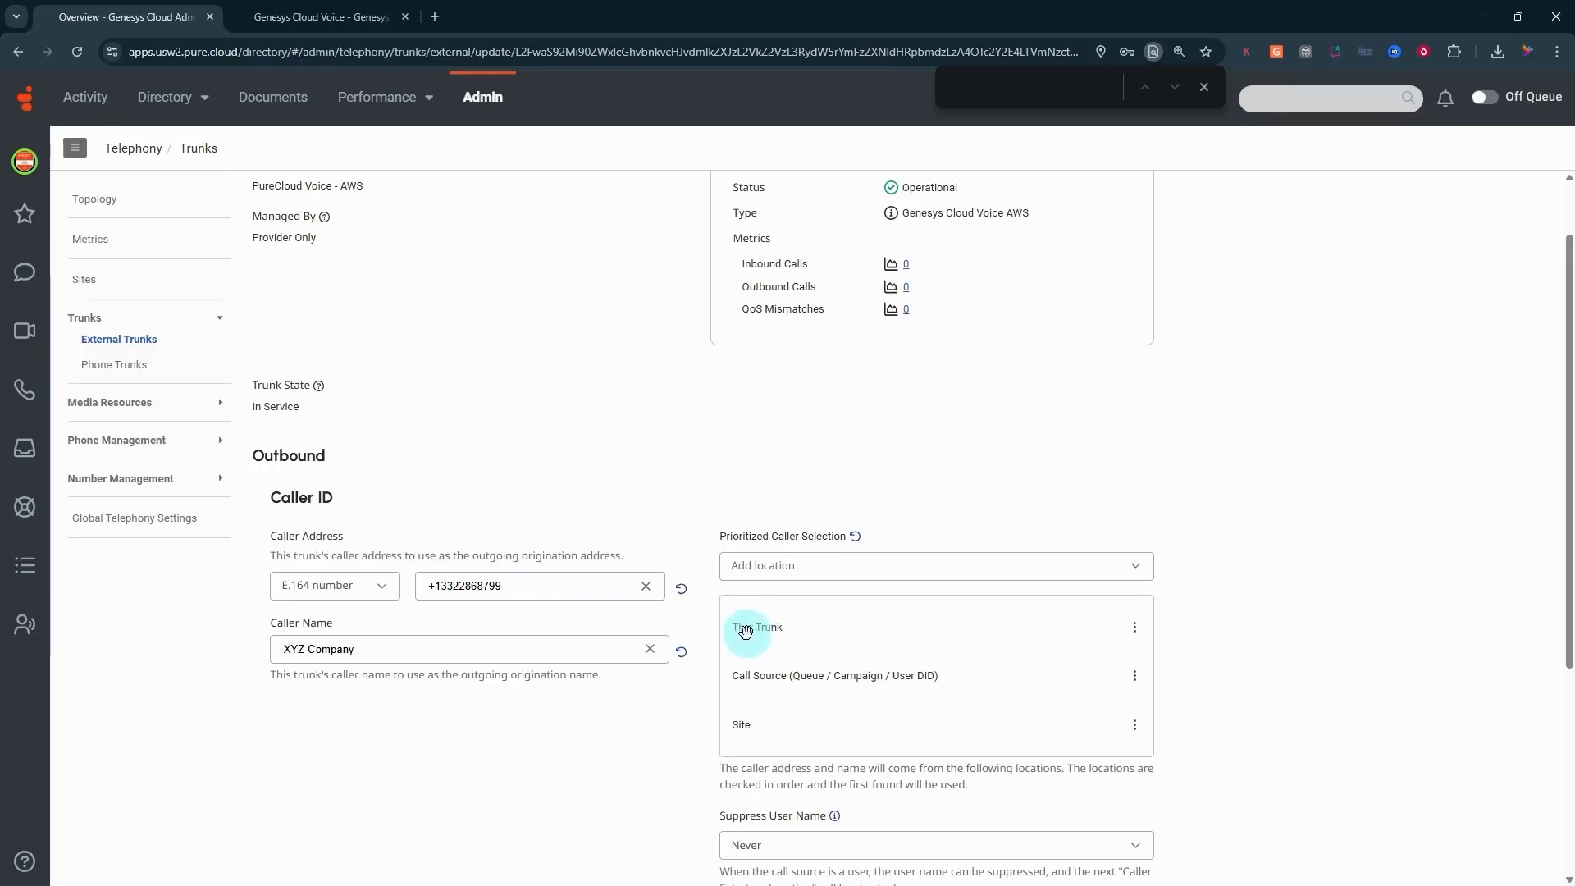
left_click(452, 592)
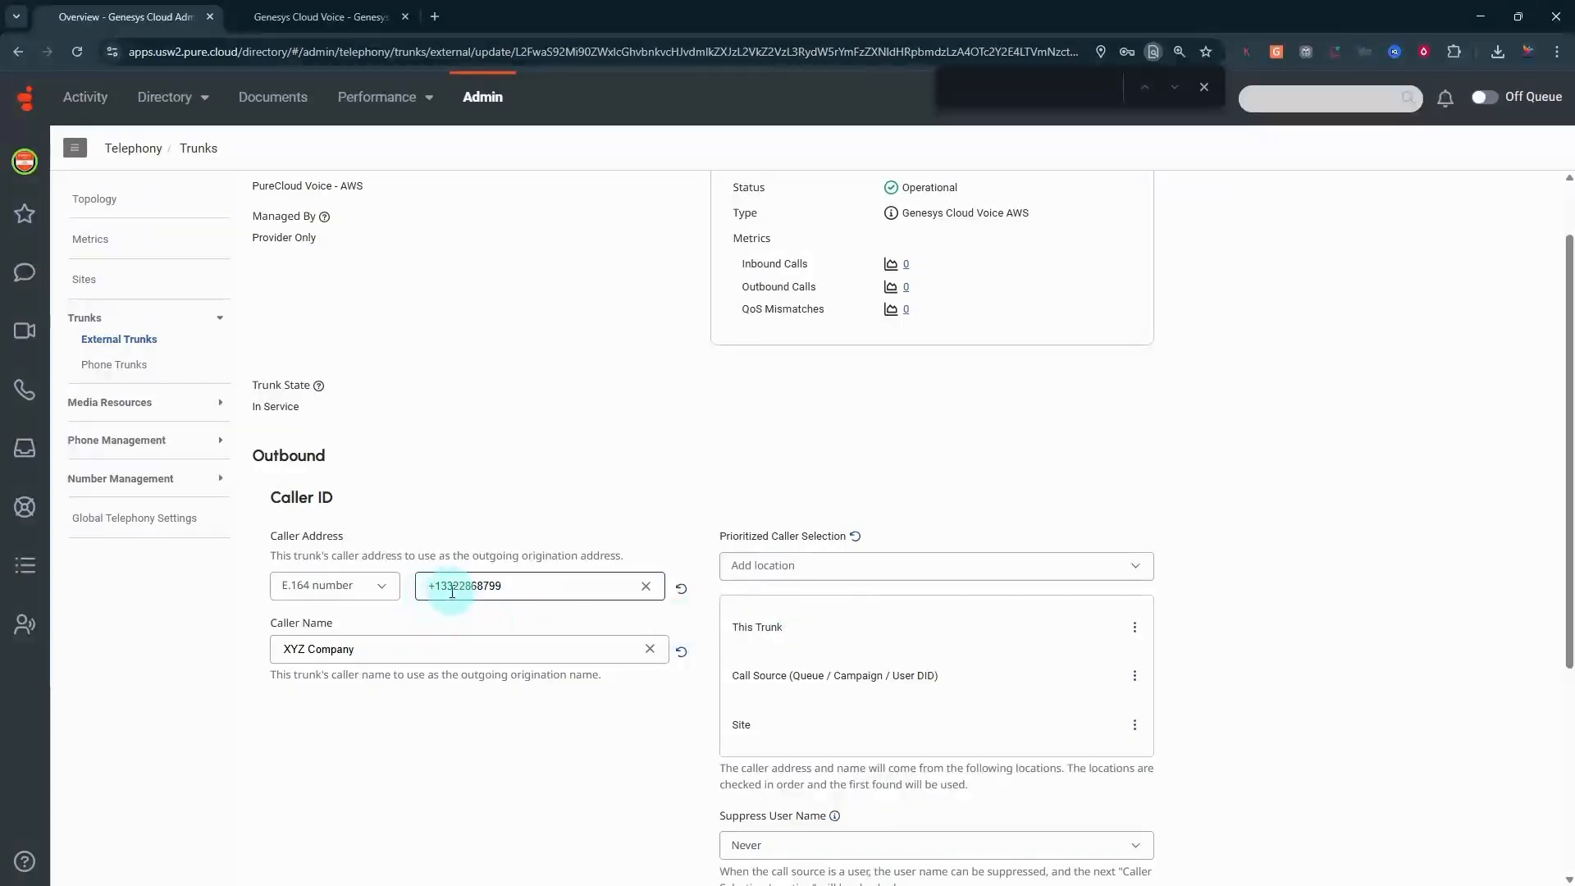
left_click(811, 674)
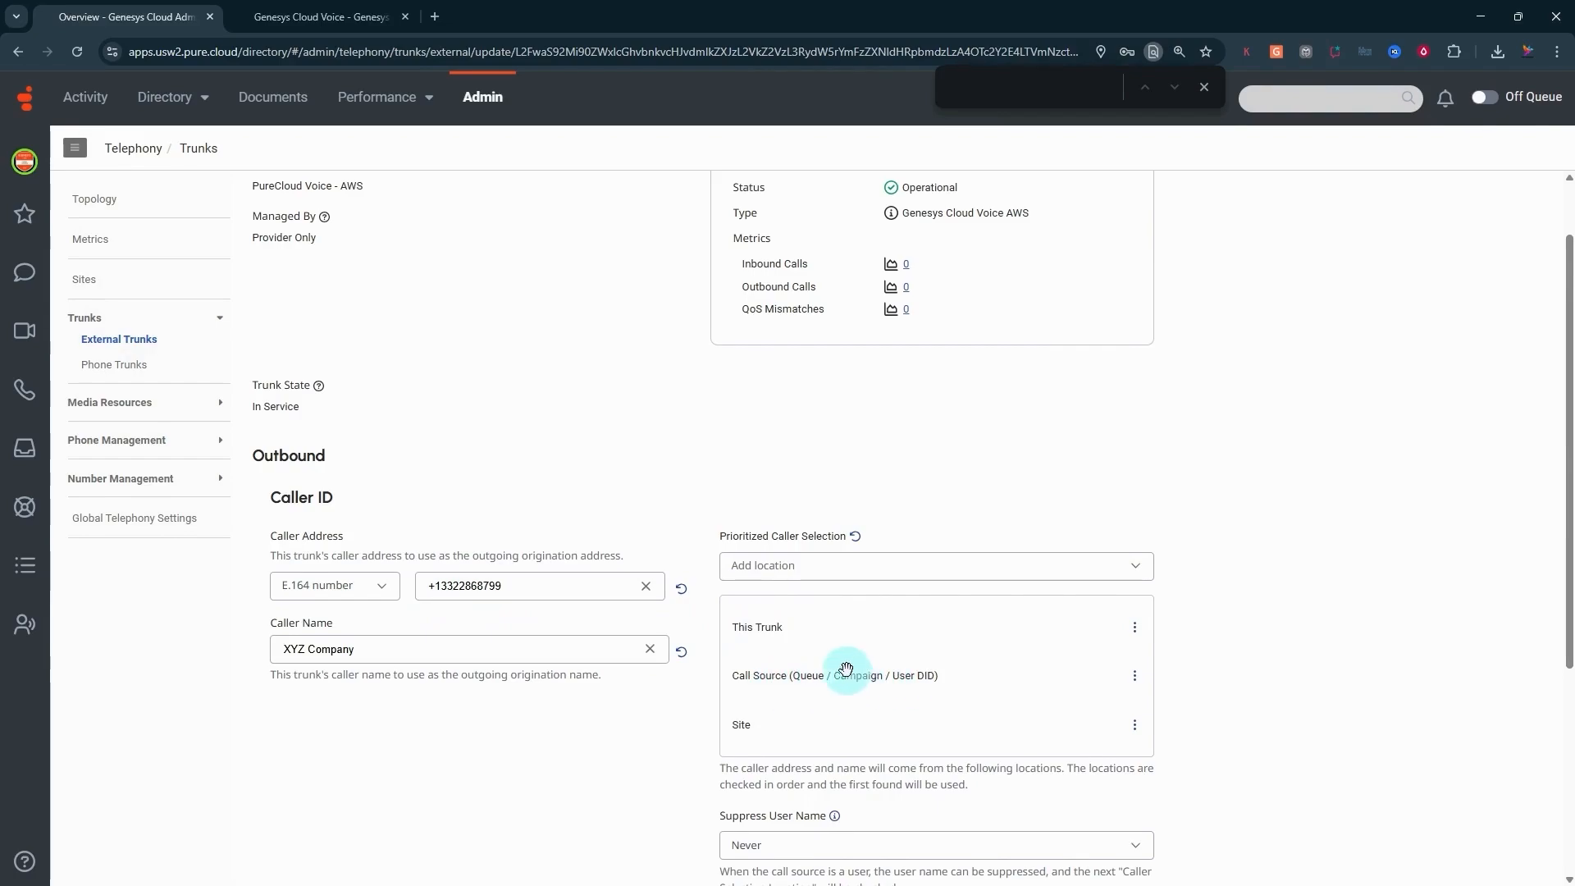
Add User Extension to the prioritized caller selection and move it to the first position.
left_click(780, 573)
left_click(778, 520)
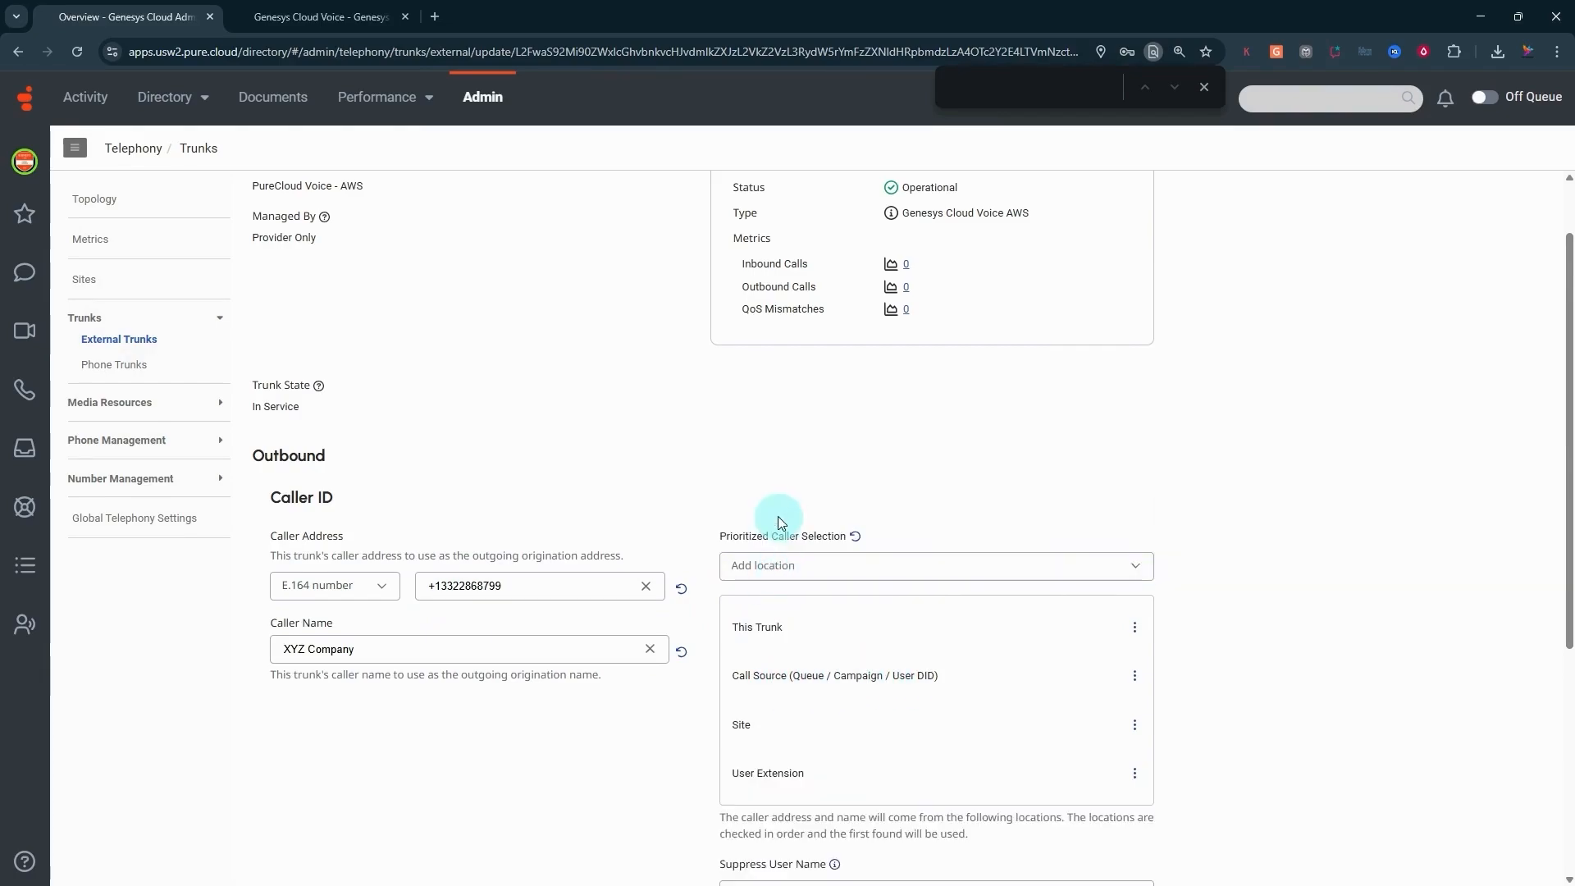
left_click_drag(799, 775, 818, 636)
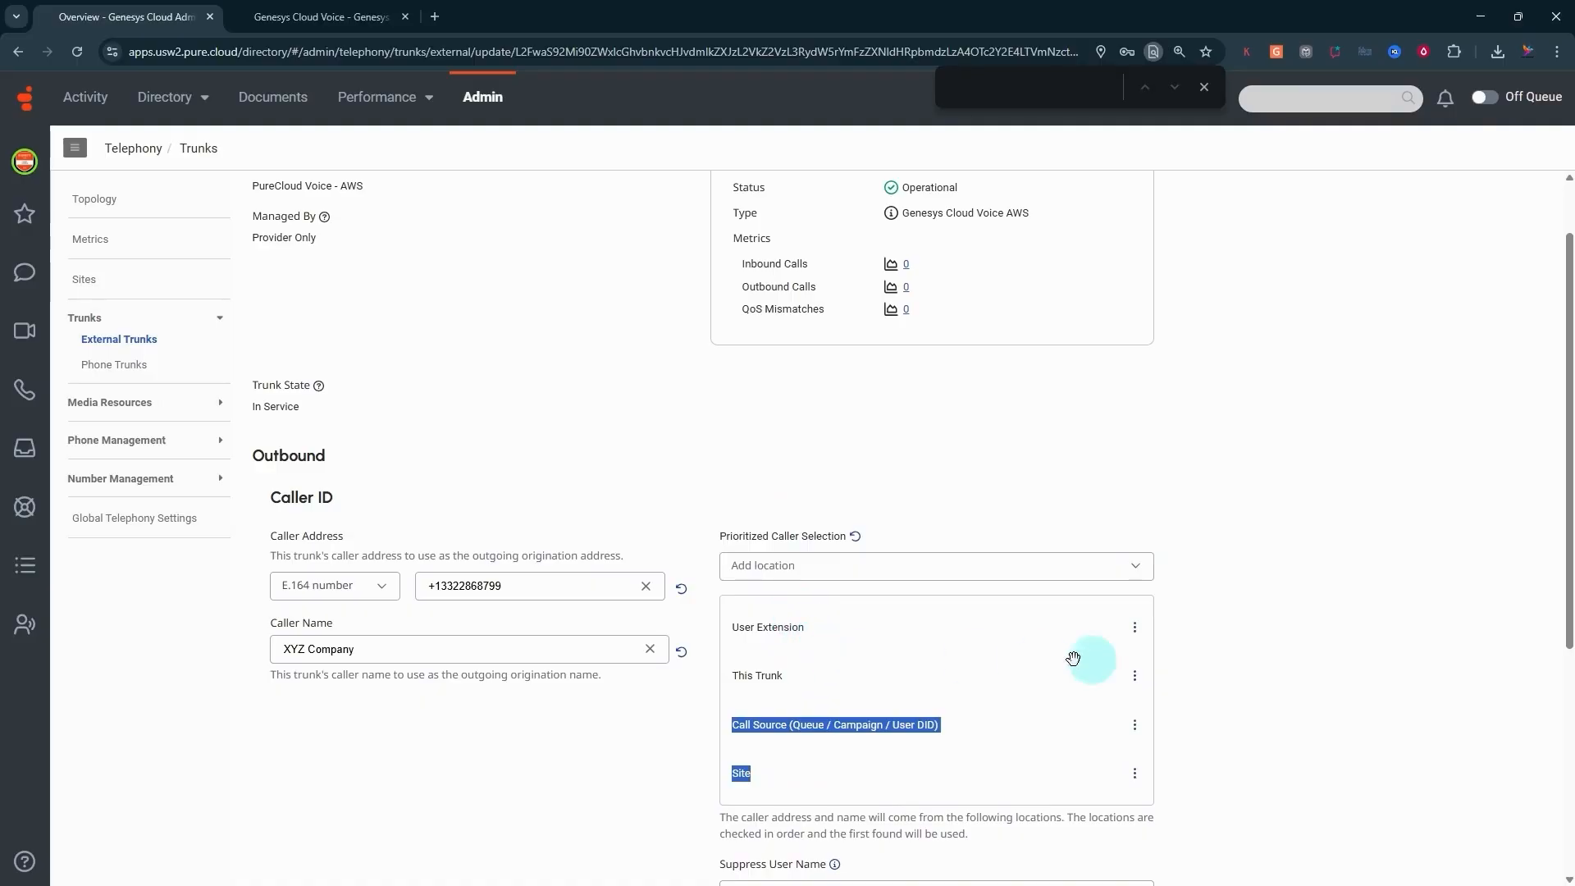
left_click(858, 700)
left_click(758, 631)
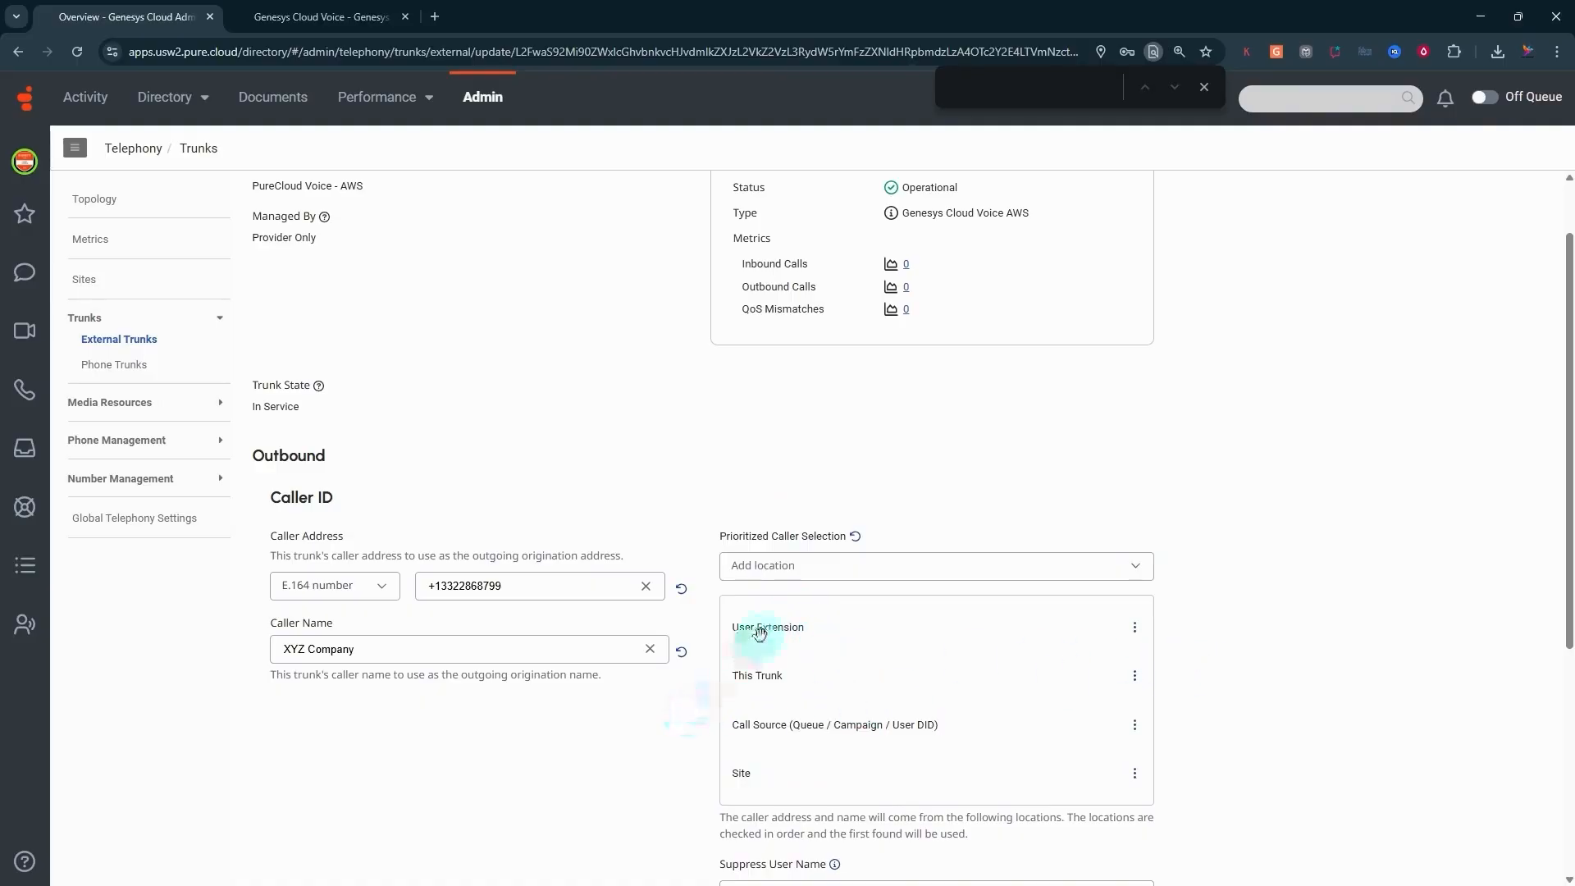
Move This Trunk above User Extension in the prioritized caller selection so the trunk's caller address has first priority.
left_click(527, 589)
left_click(449, 588)
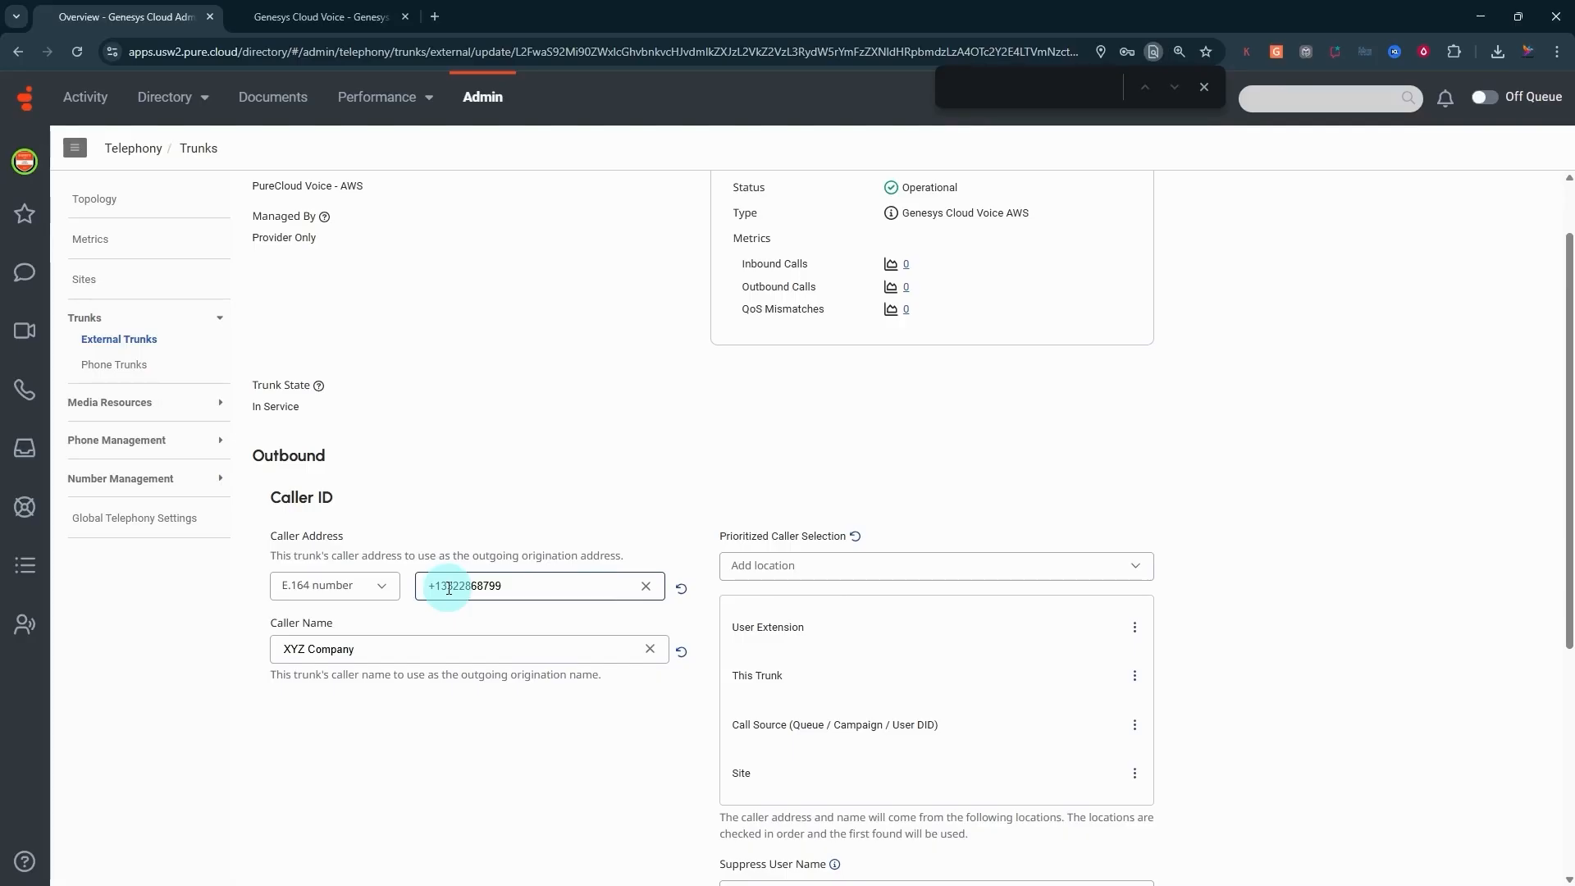
left_click_drag(749, 671, 765, 634)
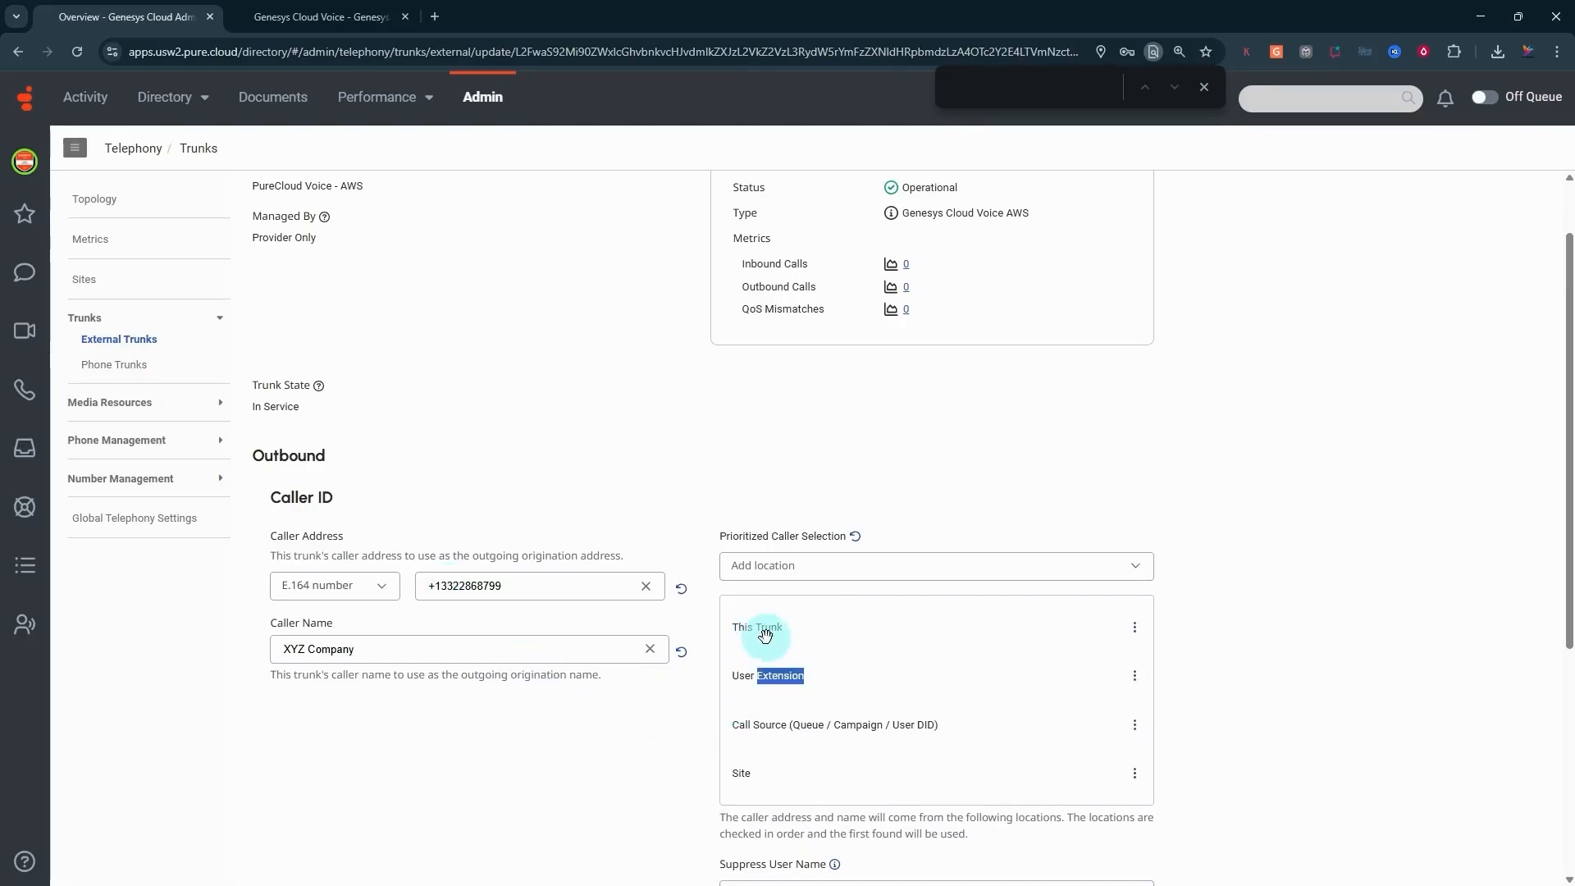
left_click(514, 587)
Move Call Source (Queue / Campaign / User DID) to the top of the prioritized caller selection and place This Trunk above it.
left_click(802, 754)
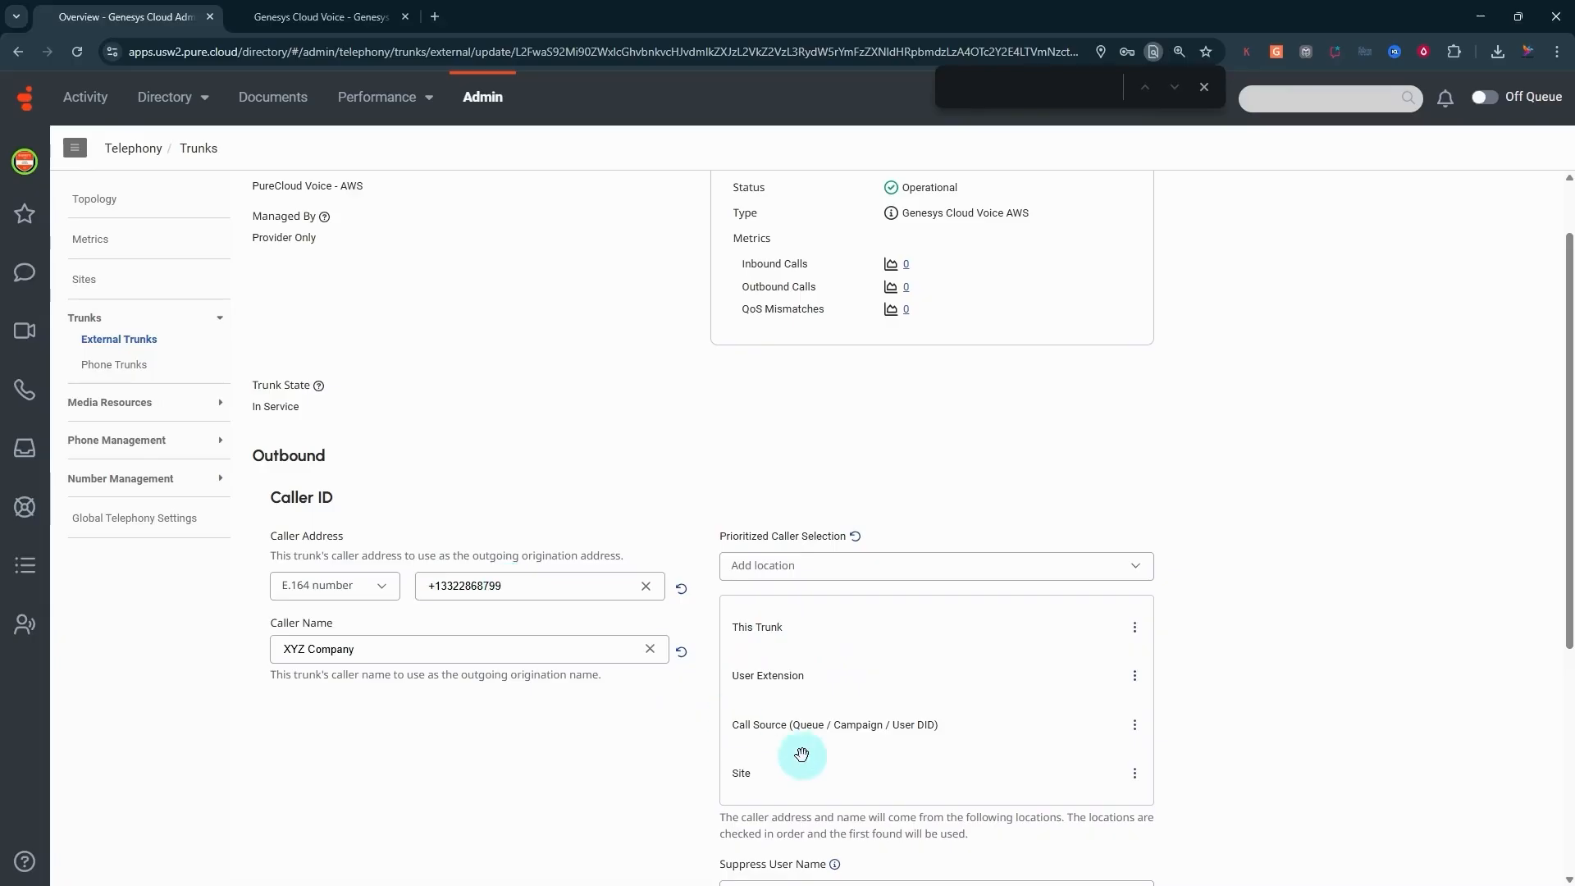
left_click_drag(802, 755, 793, 640)
left_click(621, 774)
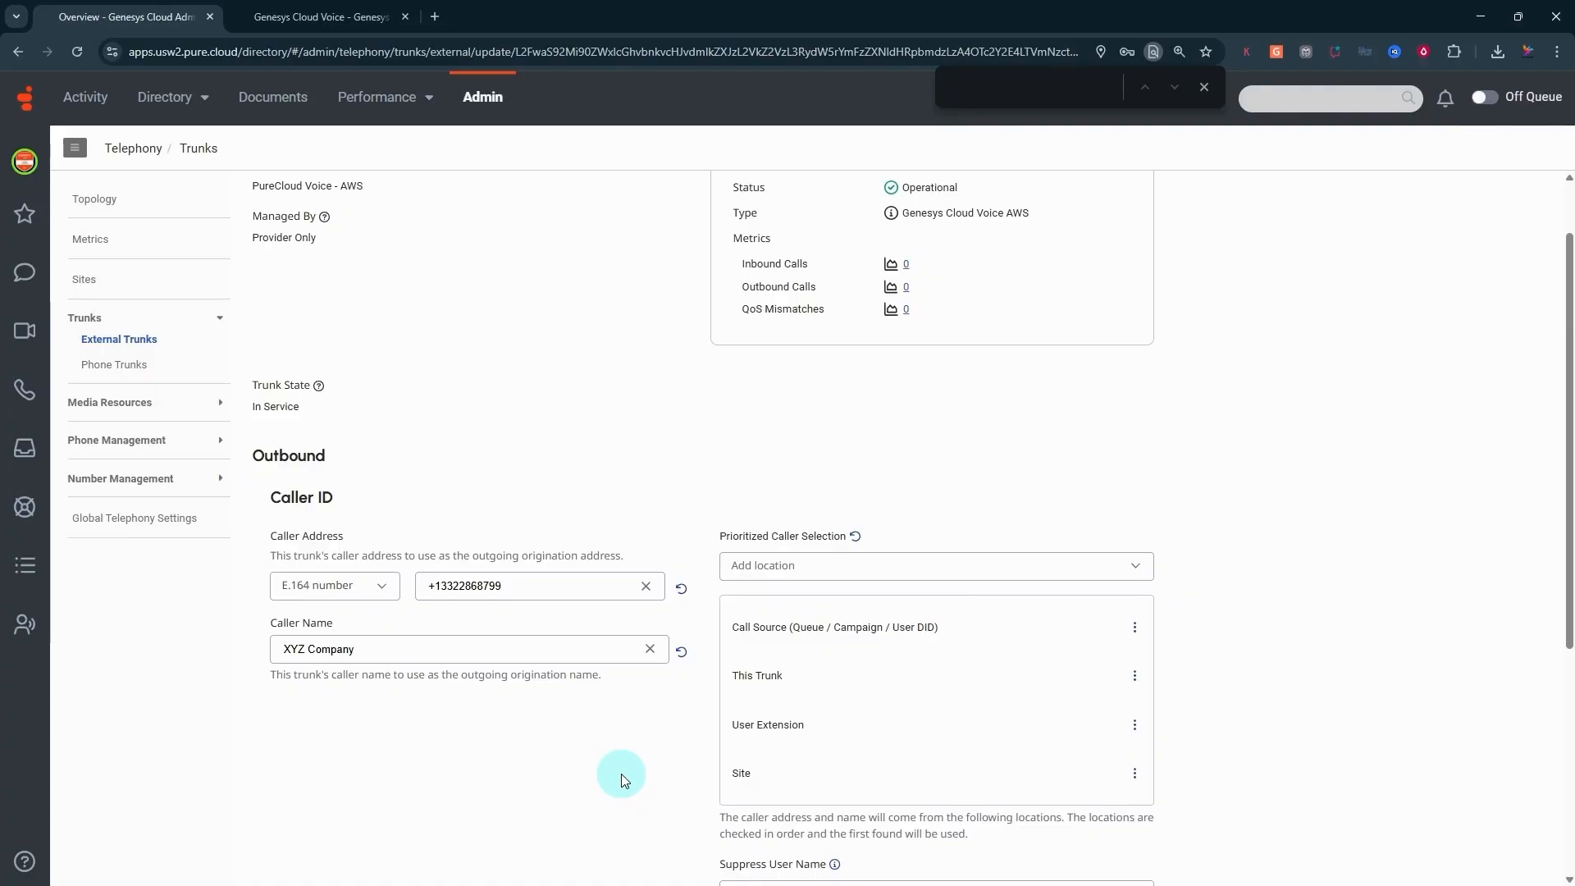
left_click_drag(744, 676, 740, 626)
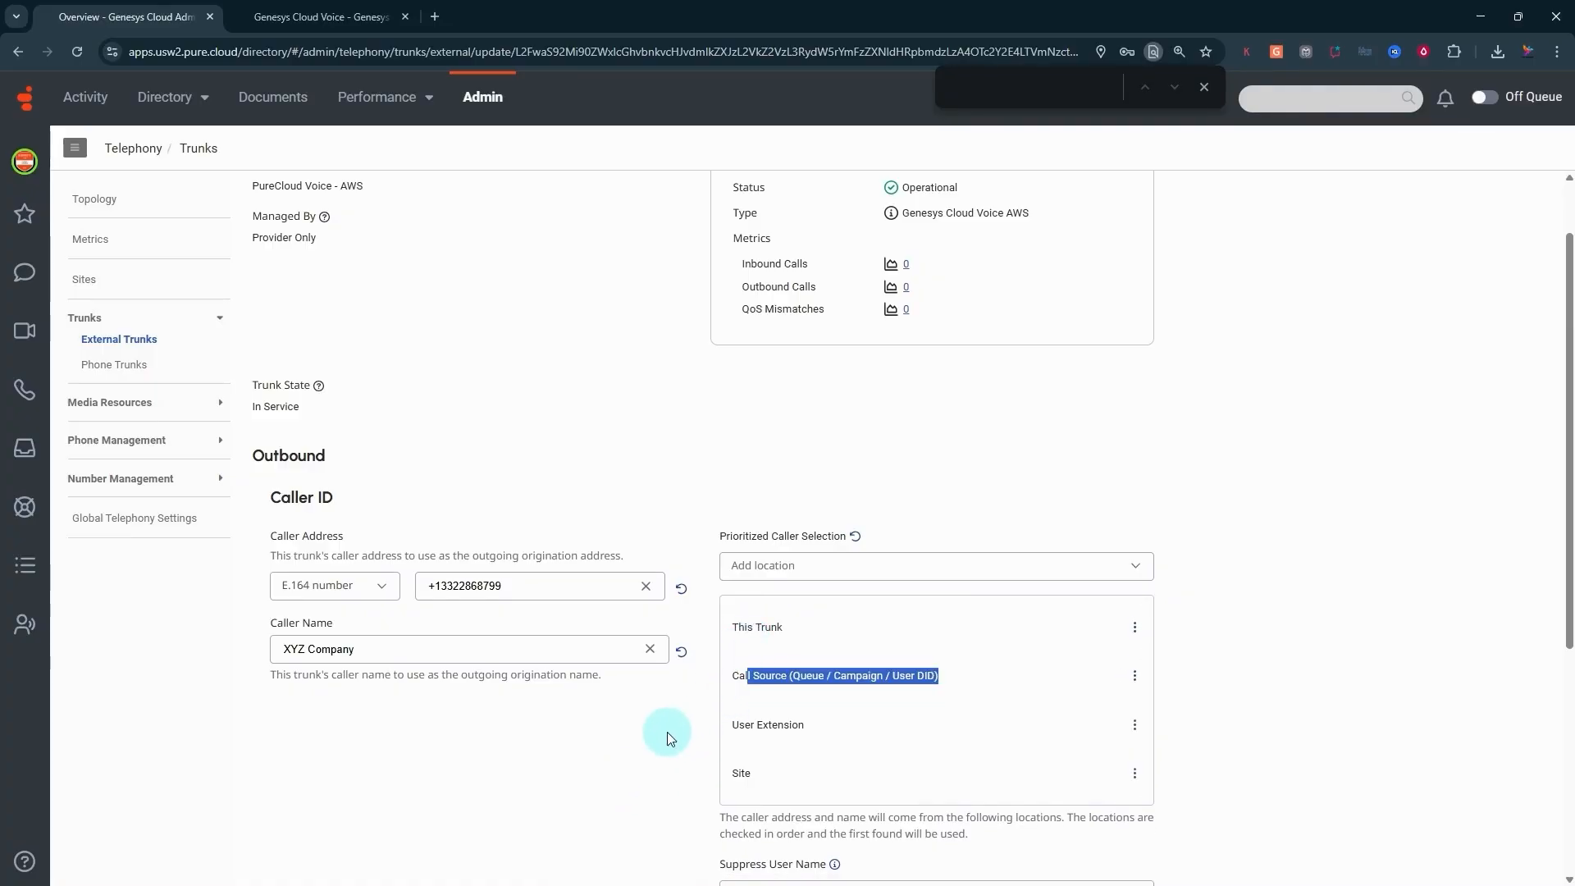